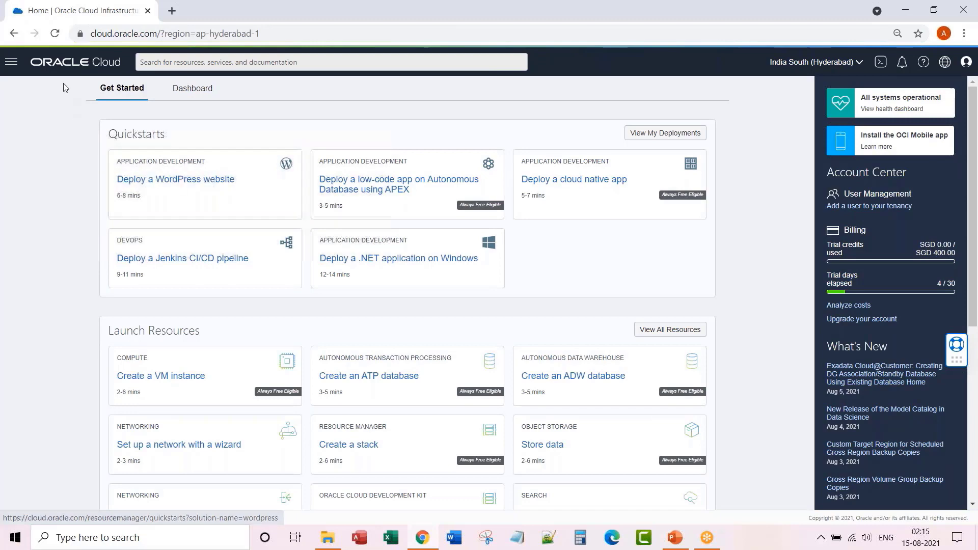
Create a local IAM group named iamdevgroup1 with the description "DEV group created in IAM(Local)", taking the details from the PowerPoint slide
{"action": "left_click", "coordinate": [10, 63]}
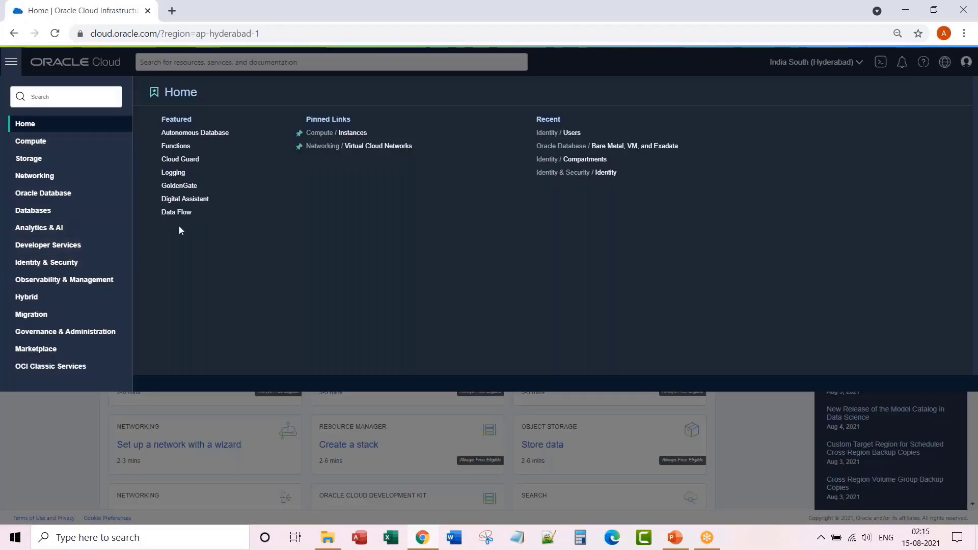
{"action": "left_click", "coordinate": [75, 265]}
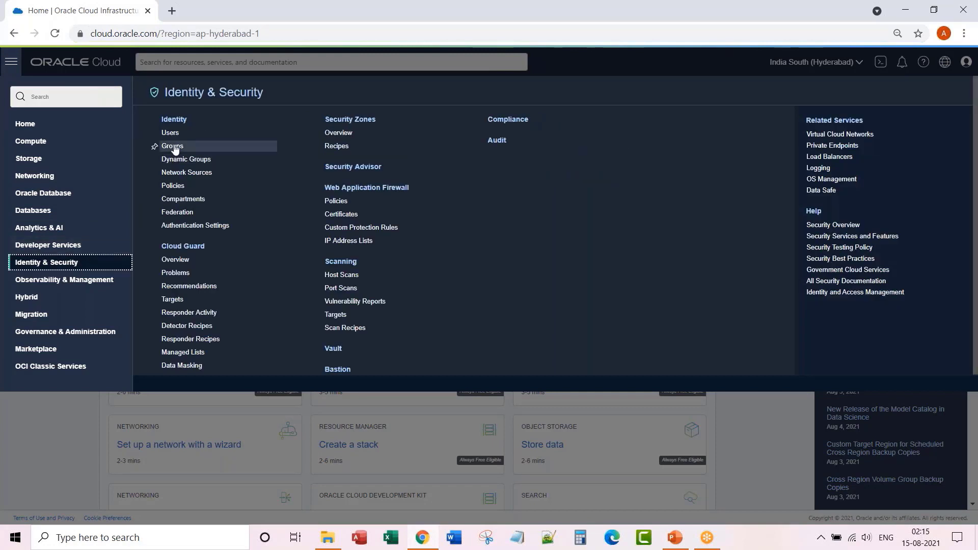
{"action": "left_click", "coordinate": [175, 119]}
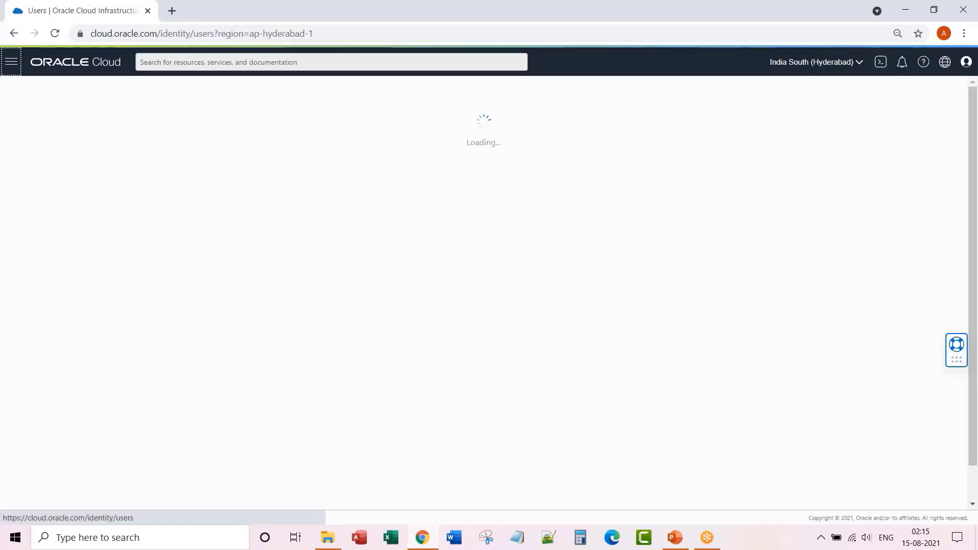
{"action": "left_click", "coordinate": [39, 163]}
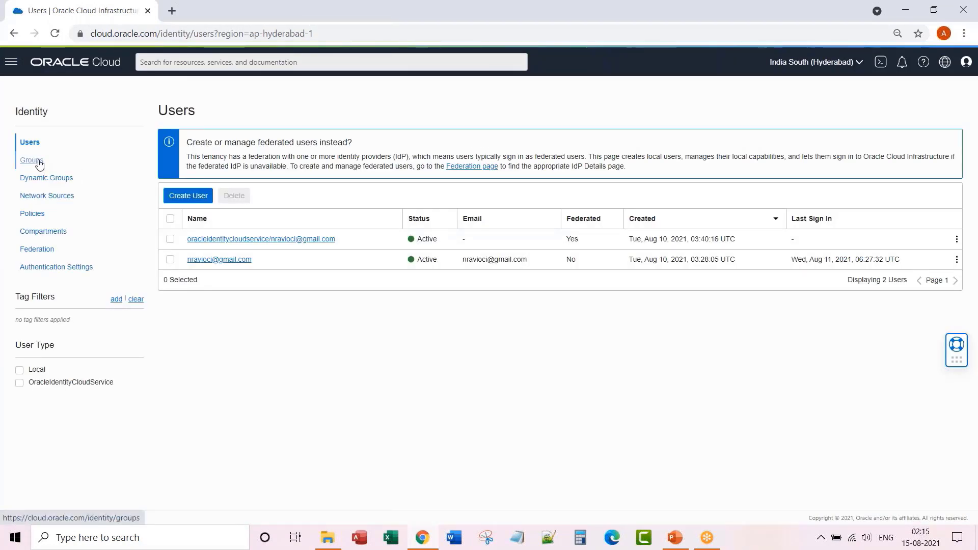
{"action": "left_click", "coordinate": [177, 200]}
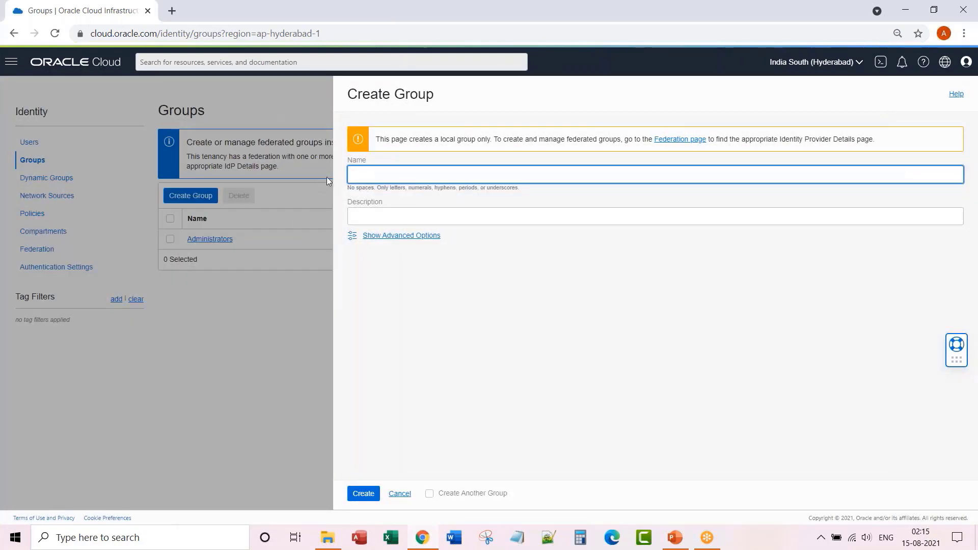
{"action": "key", "text": "alt+Tab"}
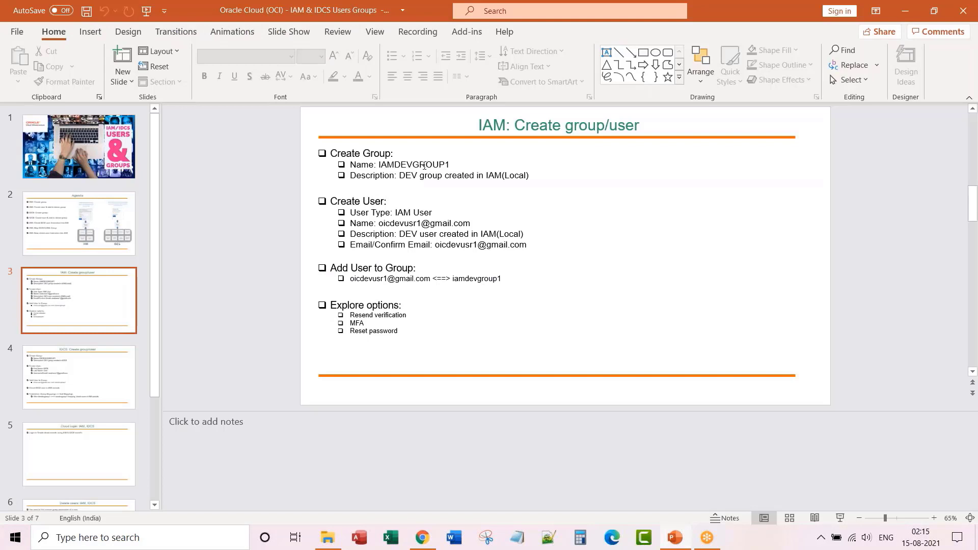
{"action": "double_click", "coordinate": [424, 166]}
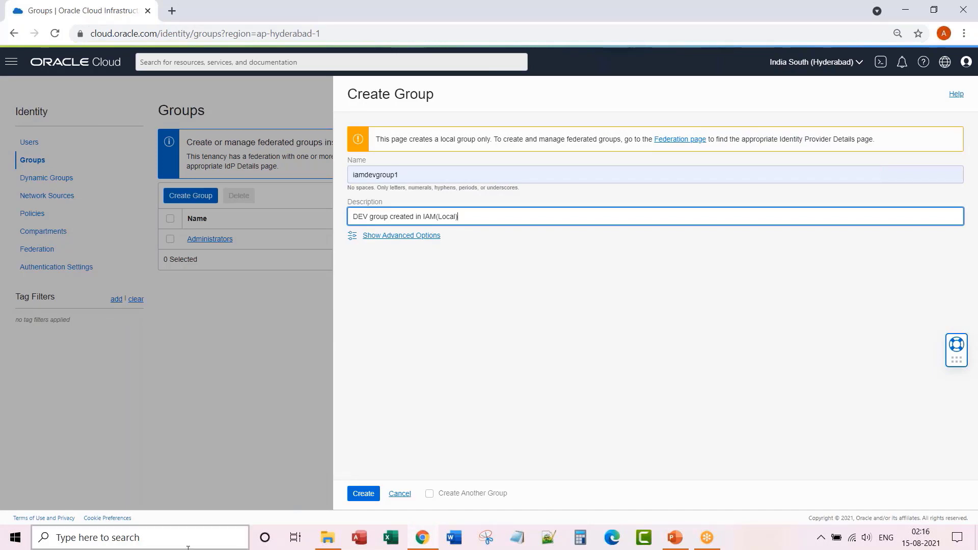
{"action": "left_click", "coordinate": [364, 493]}
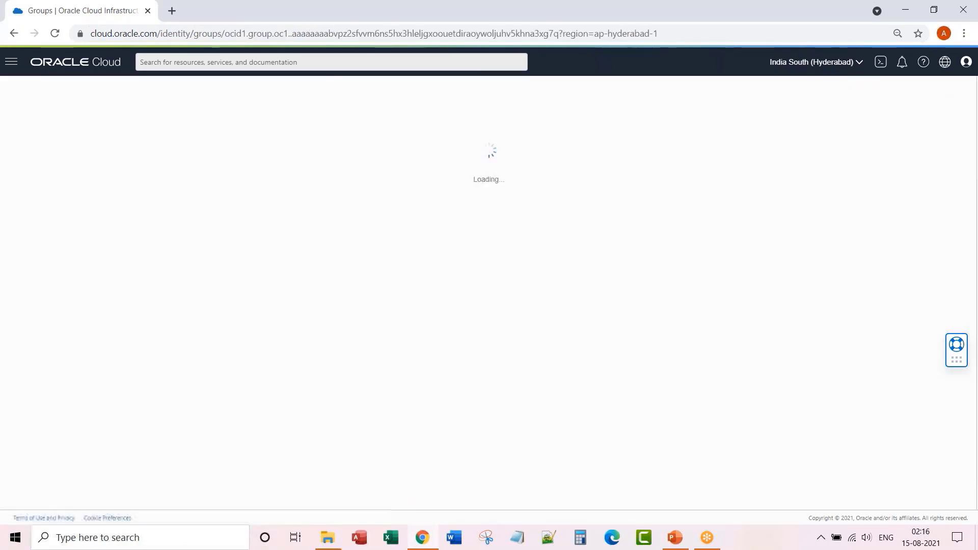
Create an IAM User described as "DEV user created in IAM(Local)", using the e-mail address from the PowerPoint slide as name, email and confirmation
{"action": "left_click", "coordinate": [22, 92]}
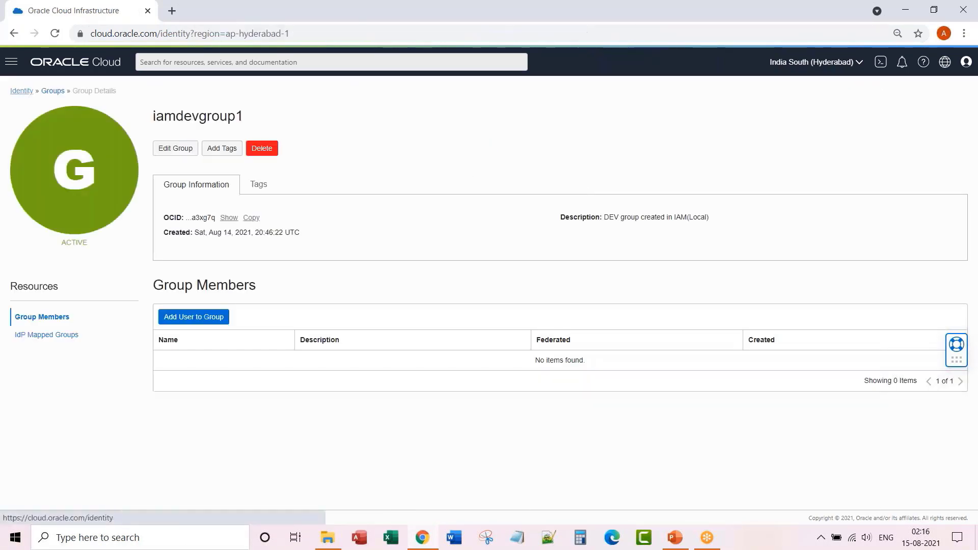
{"action": "left_click", "coordinate": [188, 195]}
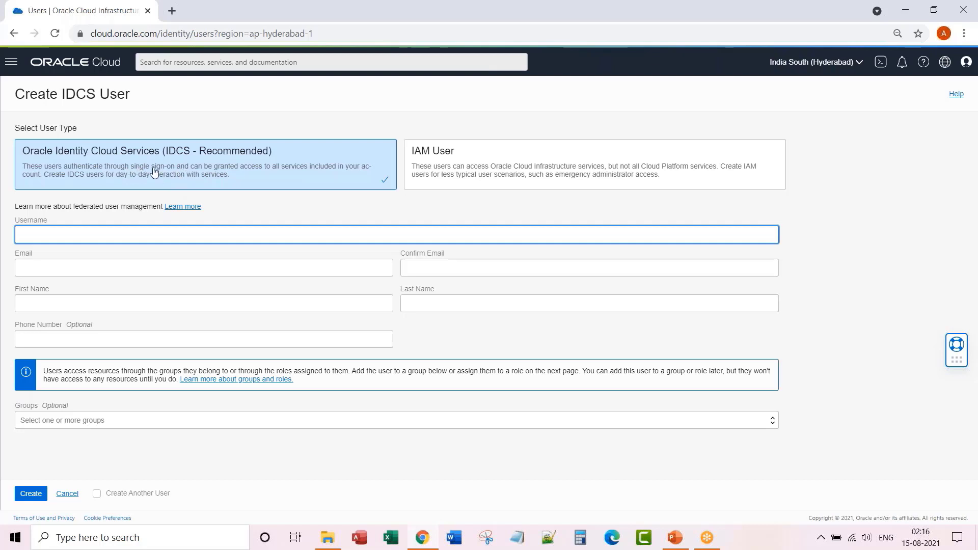
{"action": "left_click", "coordinate": [443, 166]}
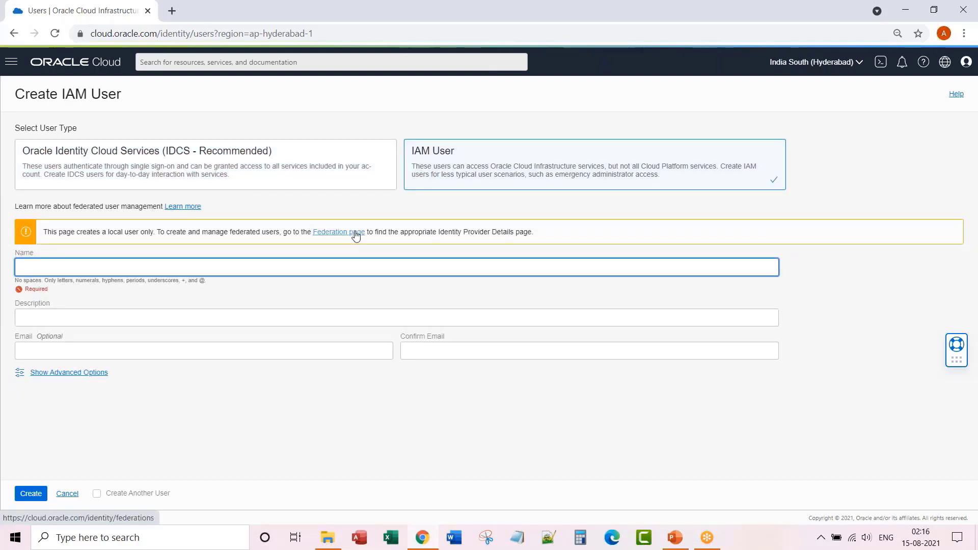
{"action": "key", "text": "alt+Tab"}
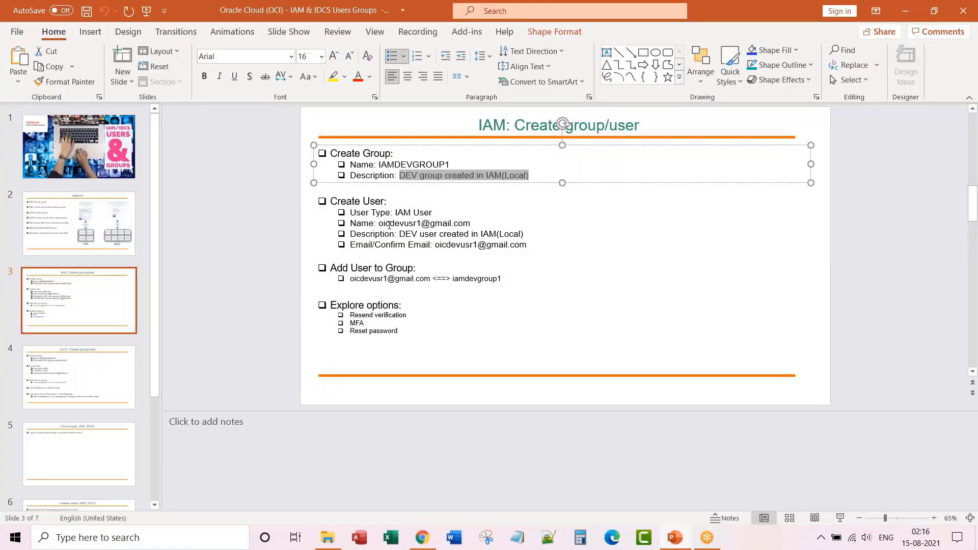
{"action": "left_click_drag", "start_coordinate": [379, 225], "coordinate": [470, 225]}
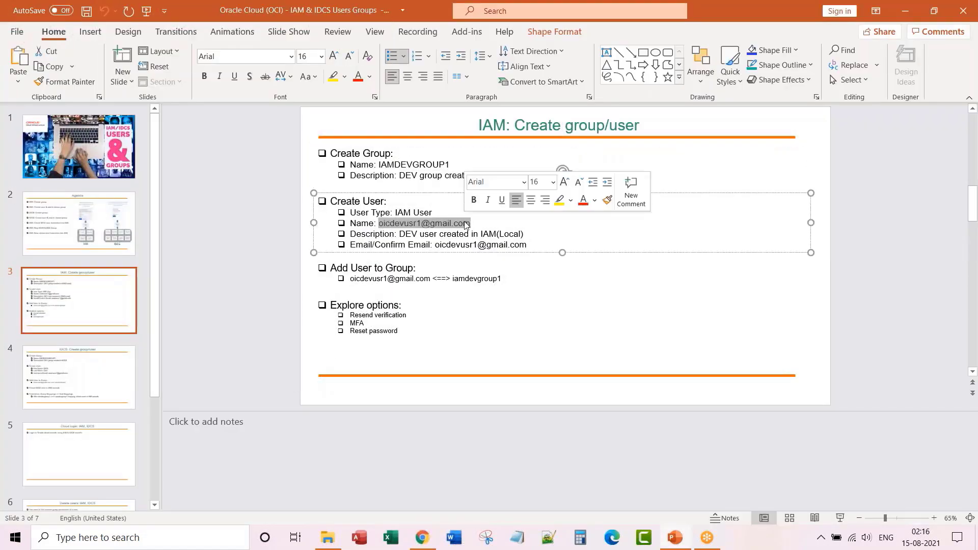
{"action": "key", "text": "ctrl+c"}
{"action": "key", "text": "alt+Tab"}
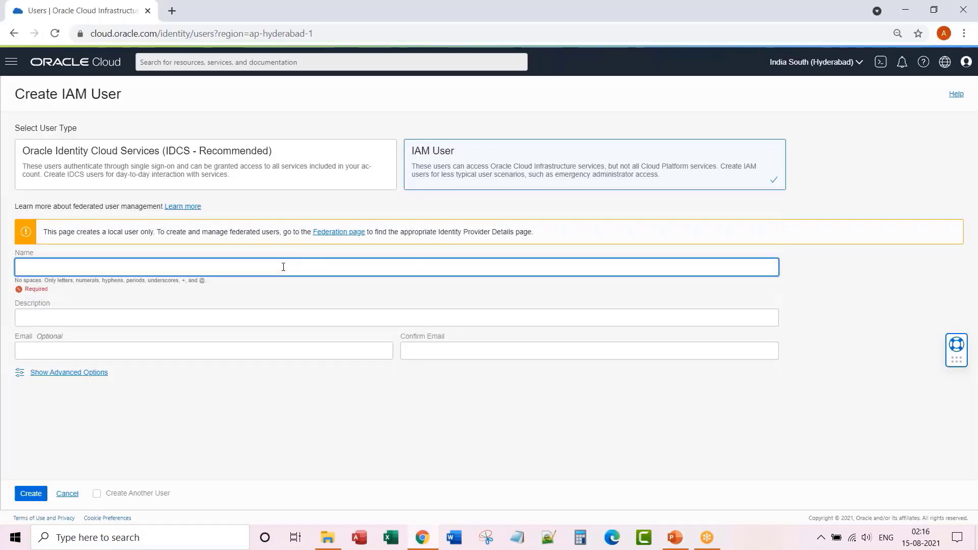
{"action": "key", "text": "ctrl+v"}
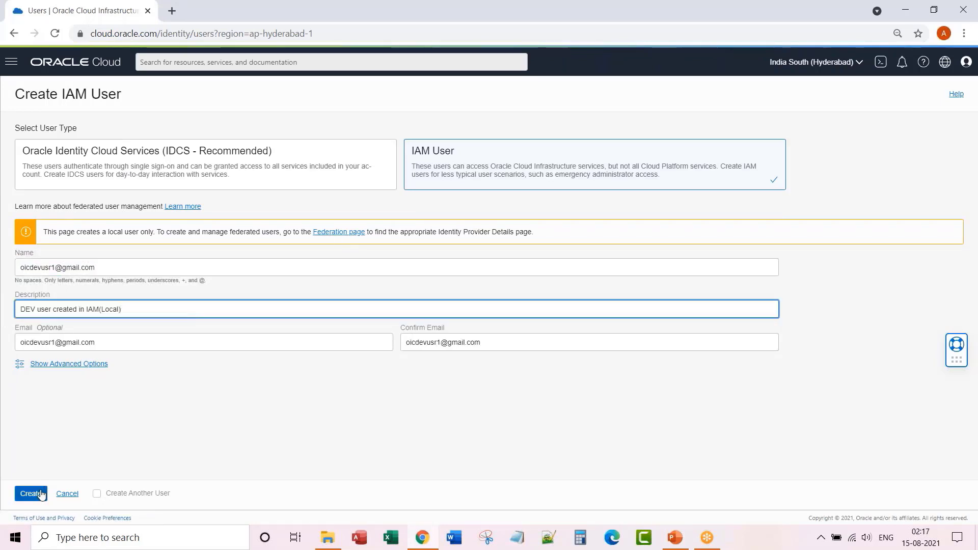
{"action": "left_click", "coordinate": [41, 494]}
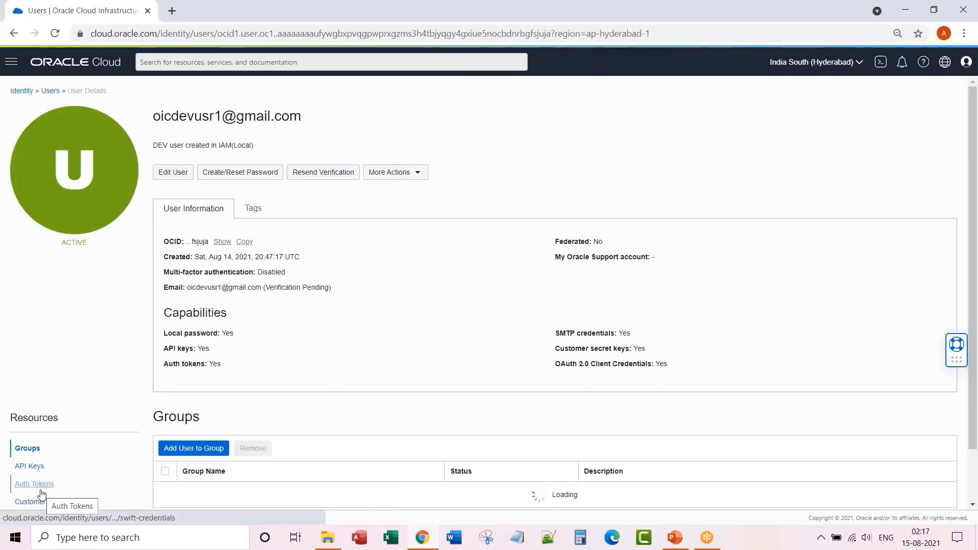
Add the new IAM user to the group iamdevgroup1
{"action": "left_click", "coordinate": [194, 450]}
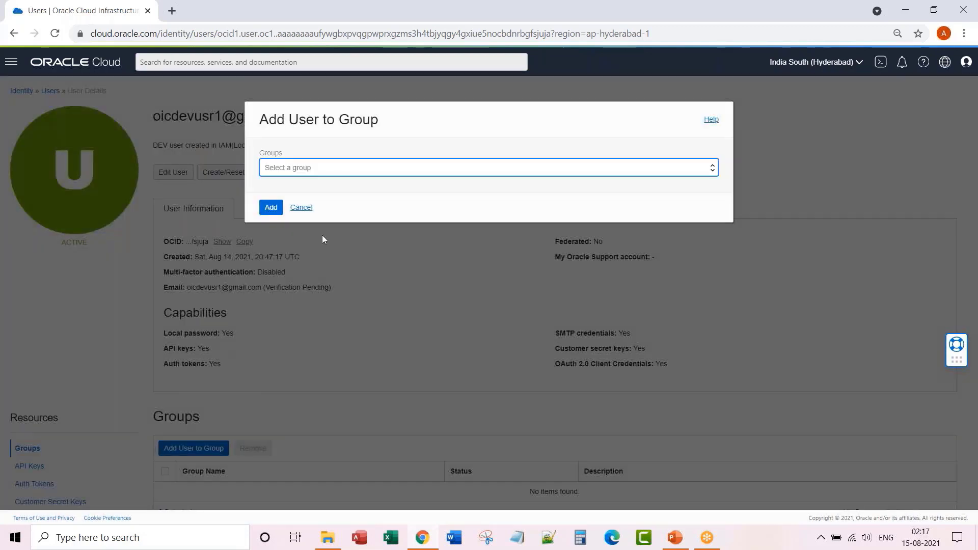
{"action": "left_click", "coordinate": [421, 170]}
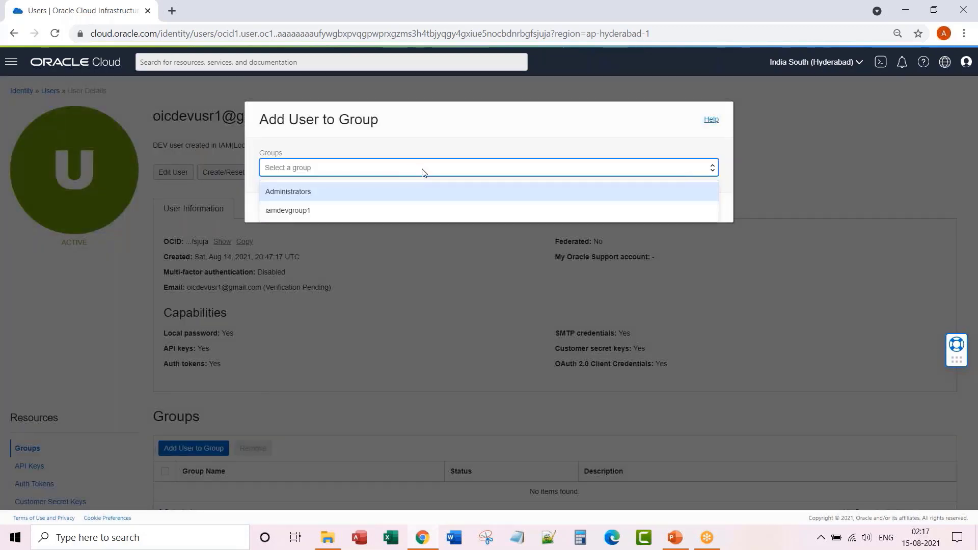
{"action": "left_click", "coordinate": [295, 212]}
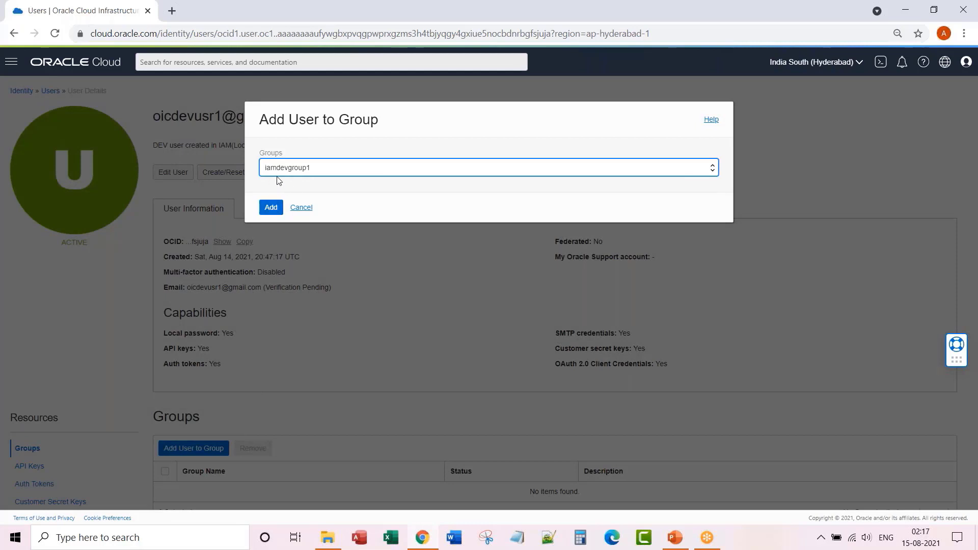
{"action": "left_click", "coordinate": [271, 207]}
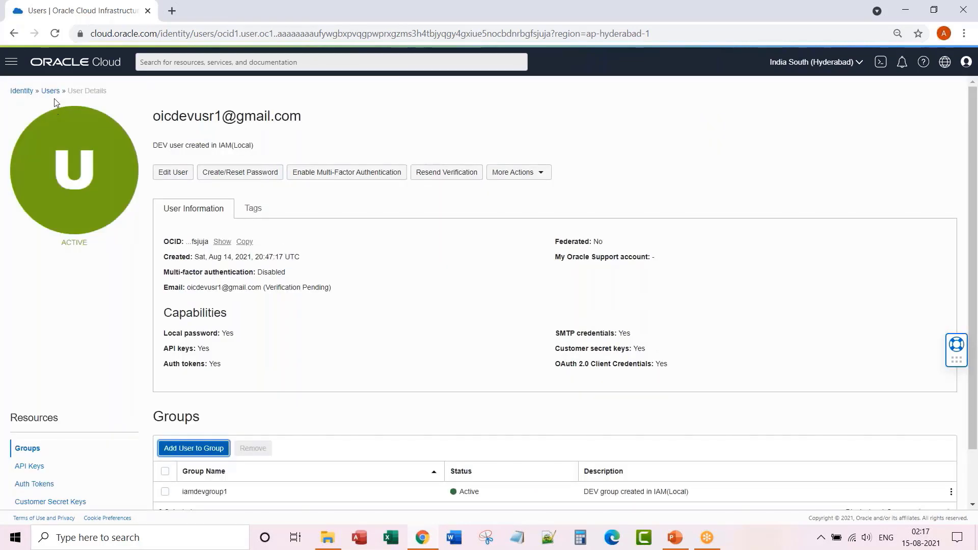
Check the Users list, and review the user, group membership and explore options sections of the IAM slide in PowerPoint
{"action": "left_click", "coordinate": [50, 91]}
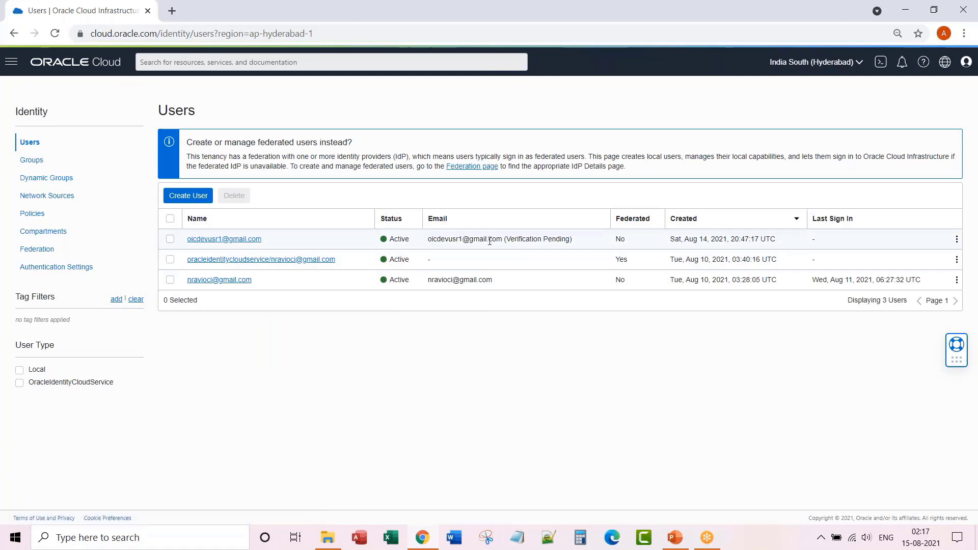
{"action": "key", "text": "alt+Tab"}
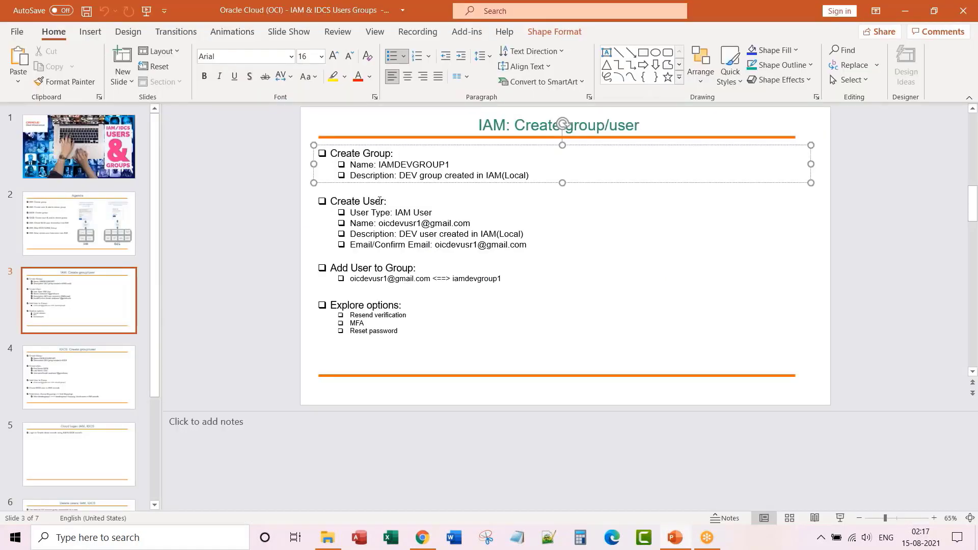
{"action": "left_click", "coordinate": [376, 213]}
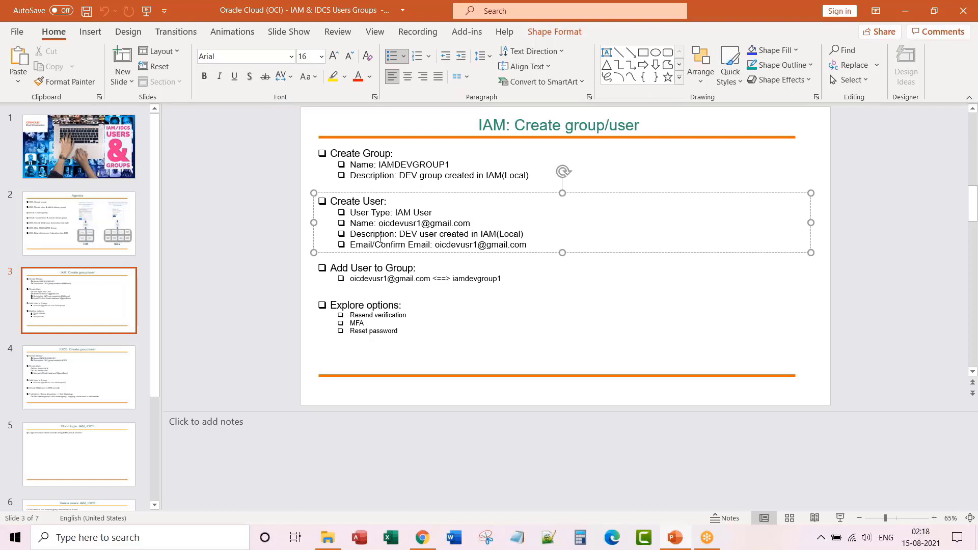
{"action": "left_click", "coordinate": [375, 268]}
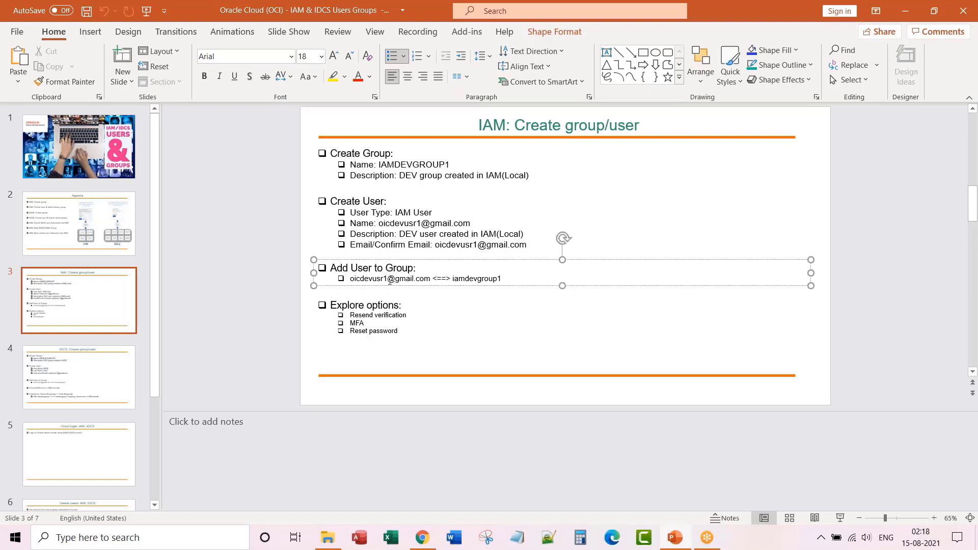
{"action": "double_click", "coordinate": [469, 280]}
{"action": "left_click", "coordinate": [380, 305]}
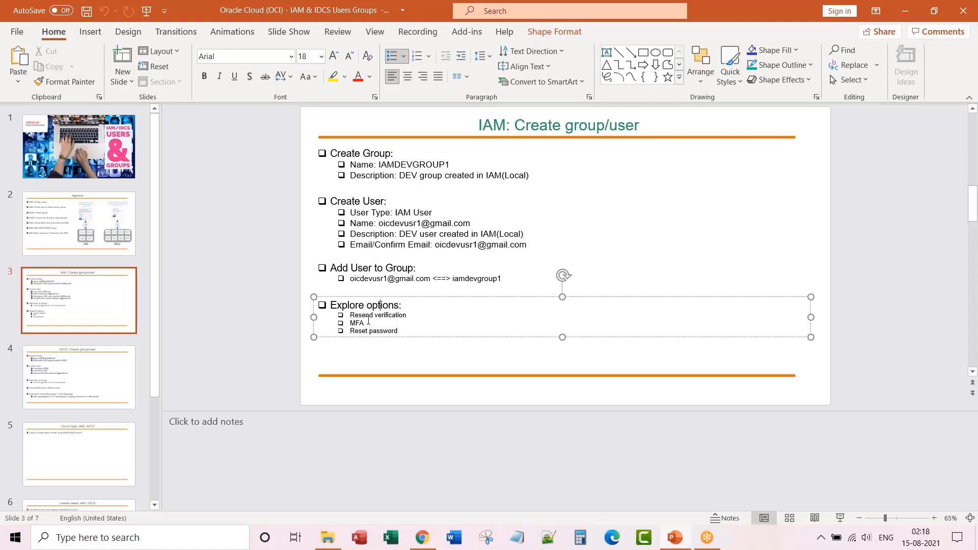
Switch back to the Oracle Cloud console and resend the verification email to the new IAM user
{"action": "key", "text": "alt+Tab"}
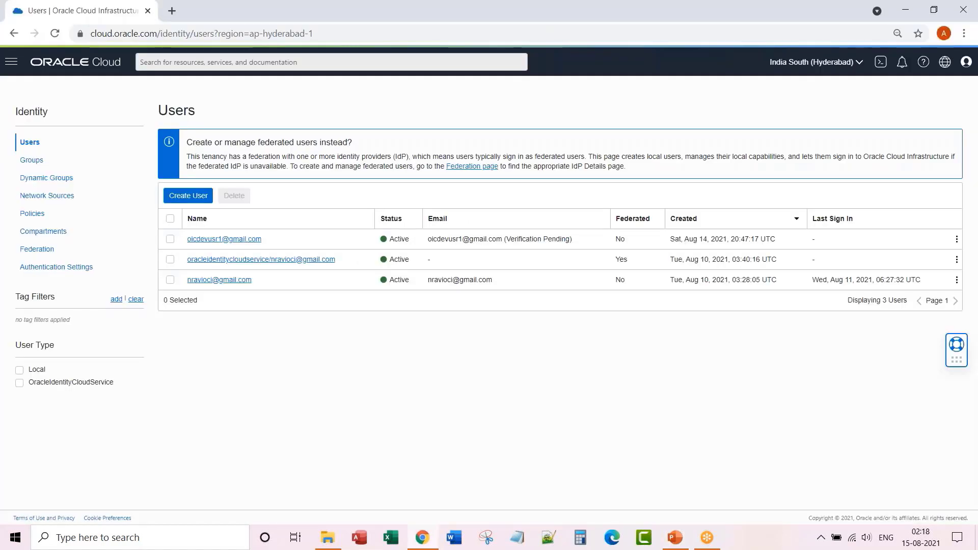
{"action": "left_click", "coordinate": [957, 238]}
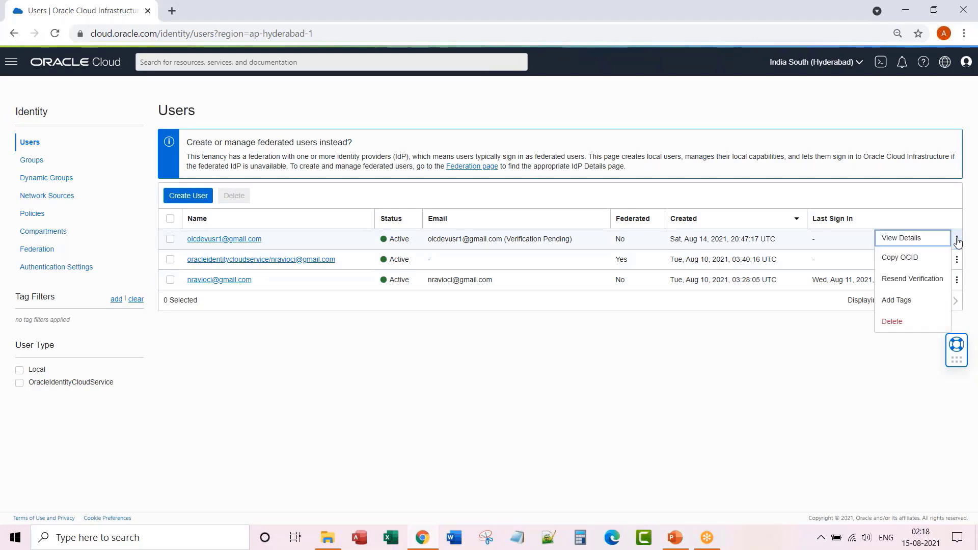
{"action": "left_click", "coordinate": [909, 282]}
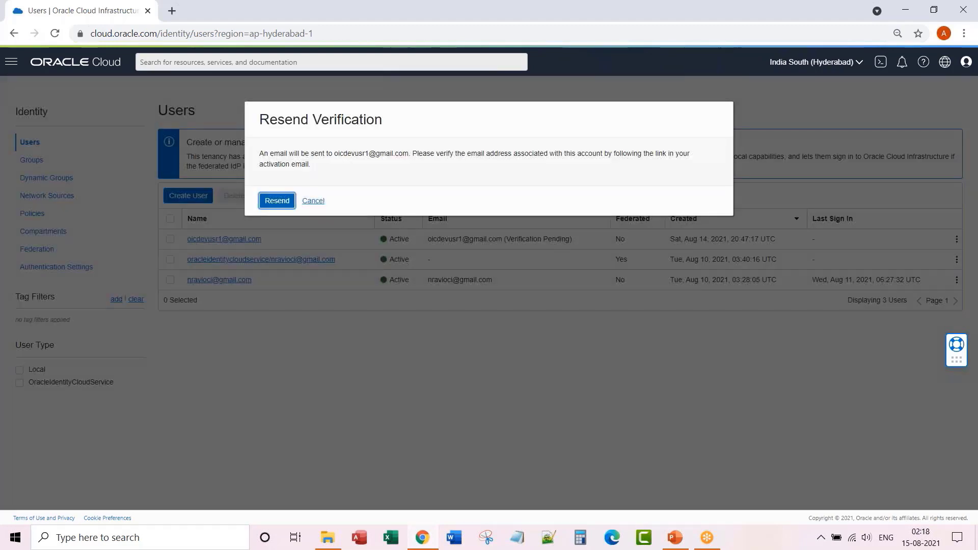
{"action": "left_click", "coordinate": [277, 201]}
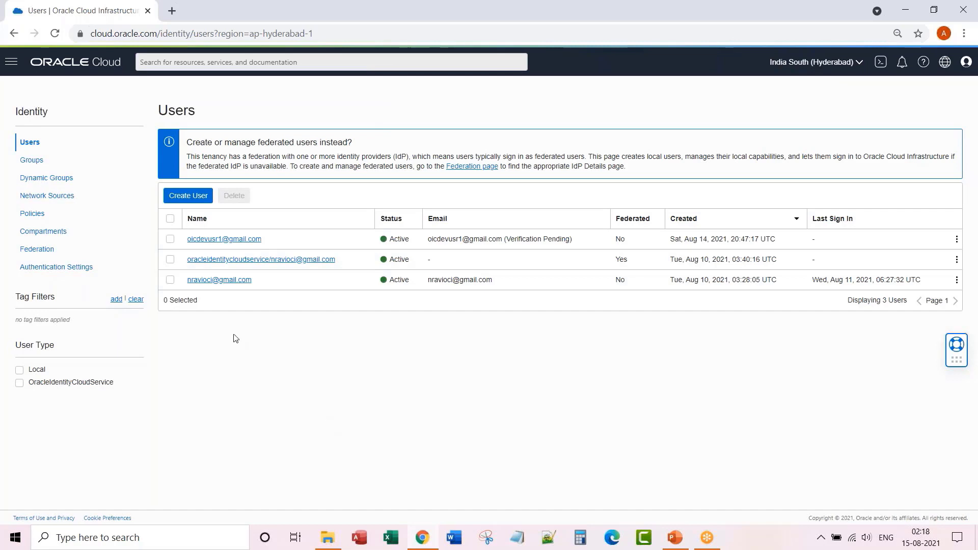
Create a new one-time password for the new IAM user from the user's details
{"action": "left_click", "coordinate": [220, 239]}
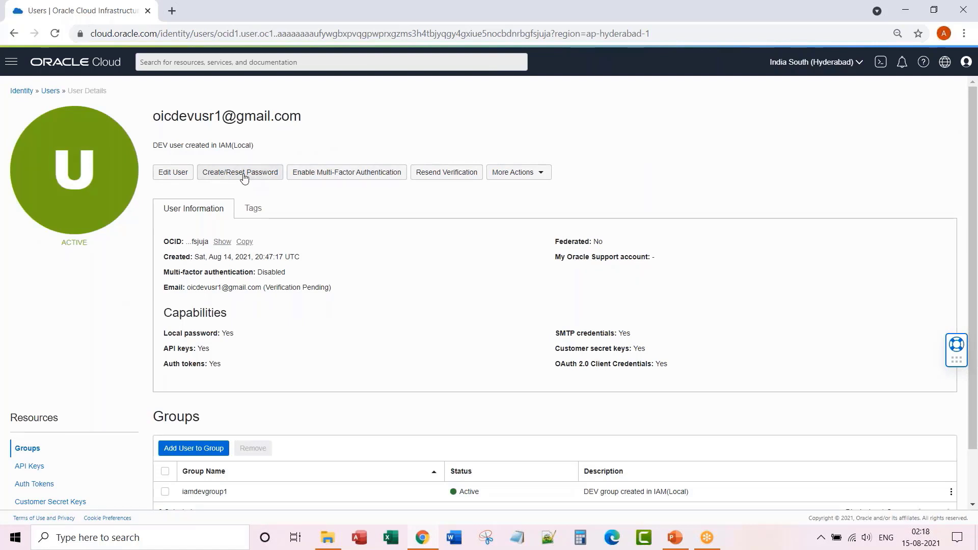
{"action": "left_click", "coordinate": [240, 175]}
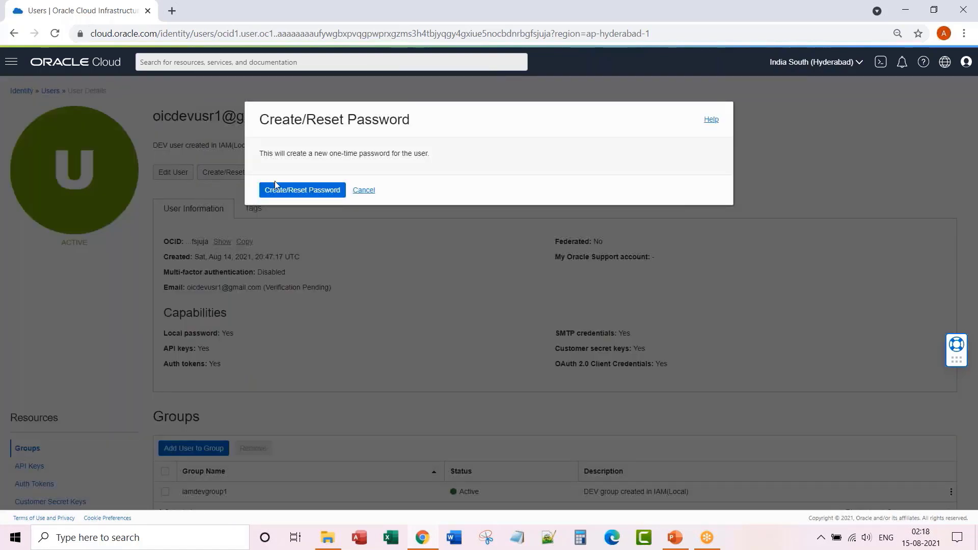
{"action": "left_click", "coordinate": [275, 187]}
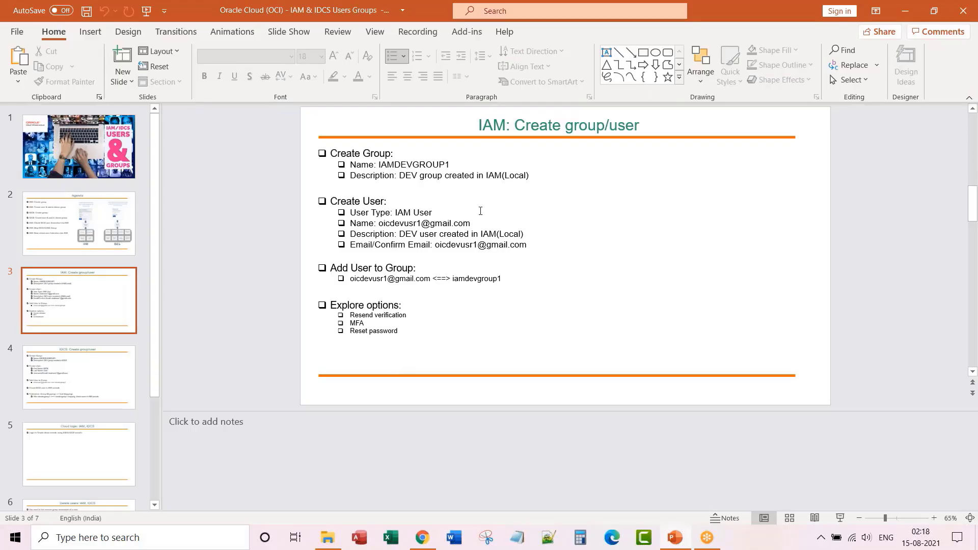
Enlarge the "IDCS: Create group/user" slide in PowerPoint to 70% for review, and open the identity Federation page in the Oracle Cloud console
{"action": "left_click", "coordinate": [89, 377]}
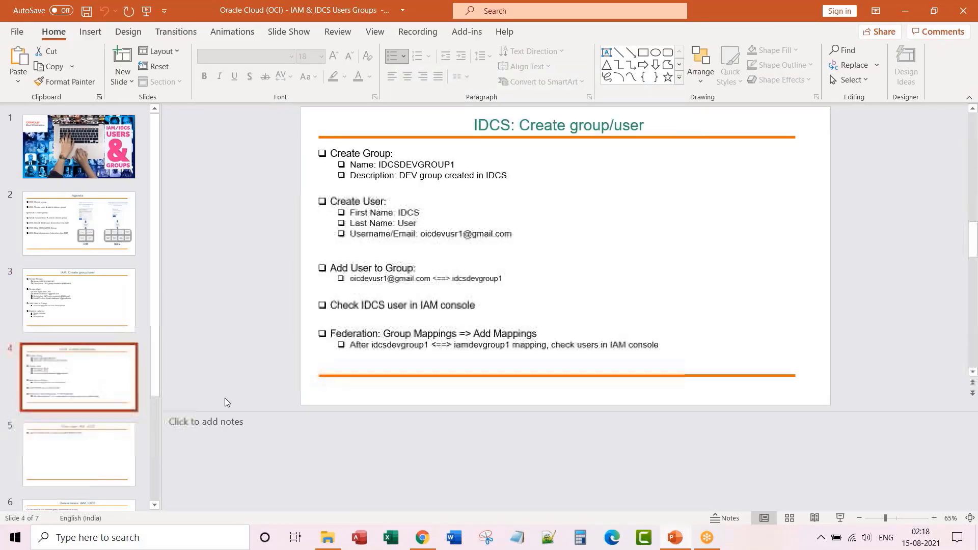
{"action": "left_click", "coordinate": [934, 518]}
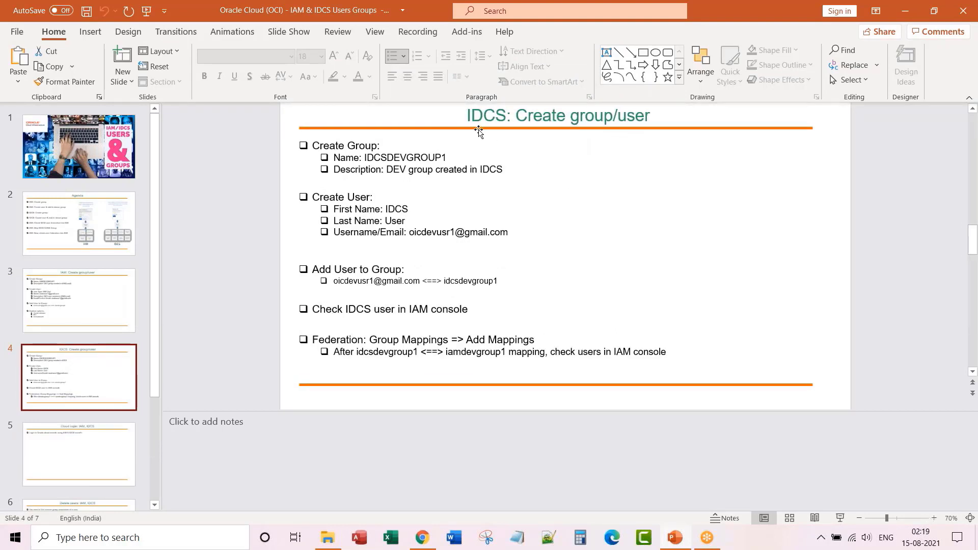
{"action": "key", "text": "alt+Tab"}
{"action": "left_click", "coordinate": [38, 249]}
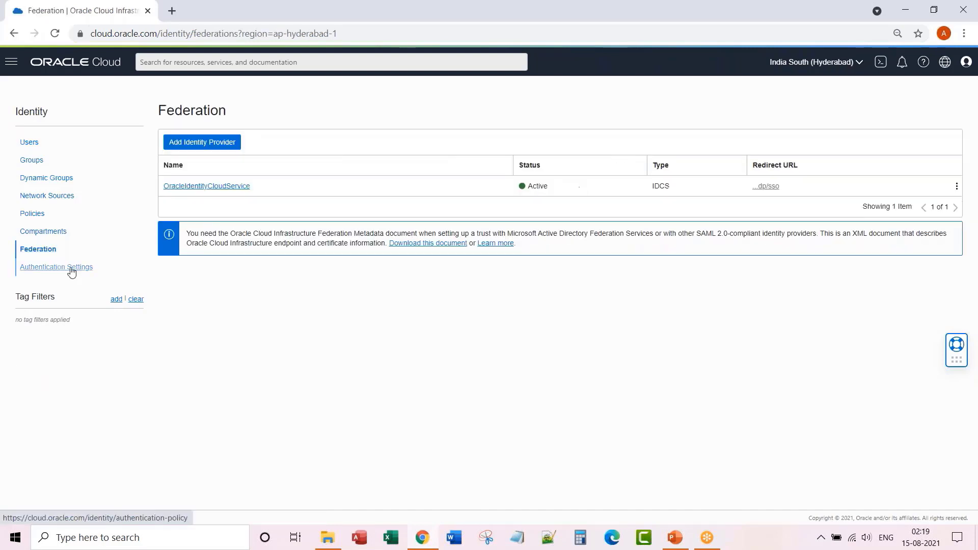
Open the Identity Cloud Service console linked from the OracleIdentityCloudService provider's details, and show its Users list
{"action": "left_click", "coordinate": [201, 186]}
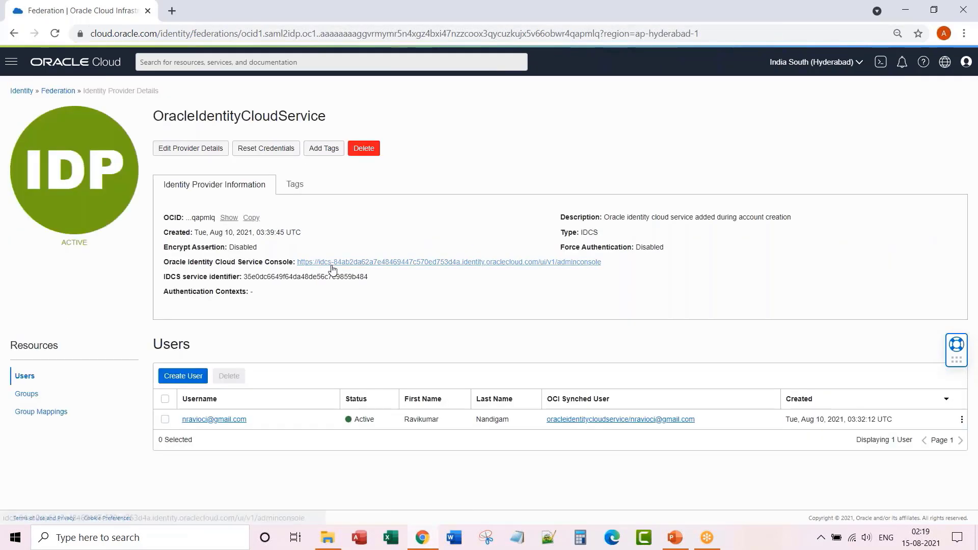
{"action": "left_click", "coordinate": [332, 263]}
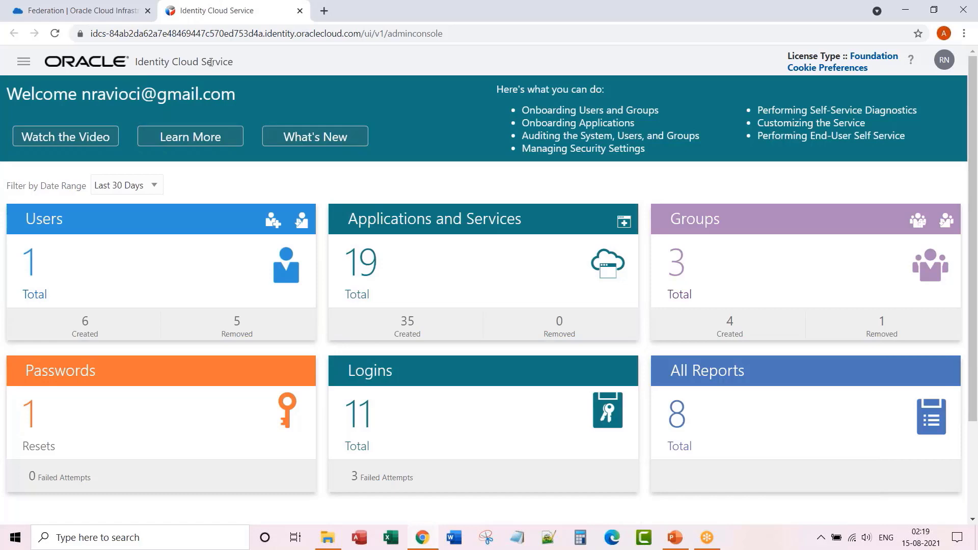
{"action": "left_click", "coordinate": [25, 65]}
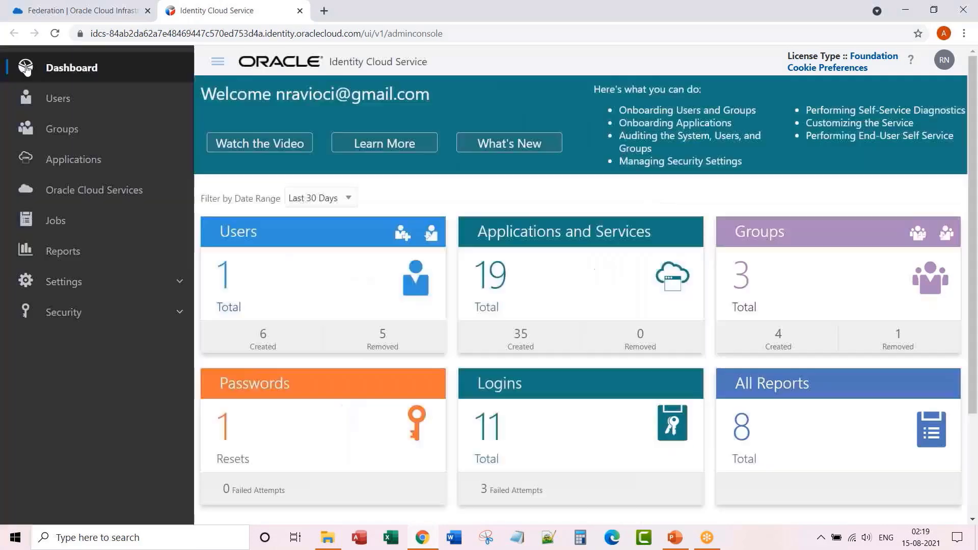
{"action": "left_click", "coordinate": [56, 101]}
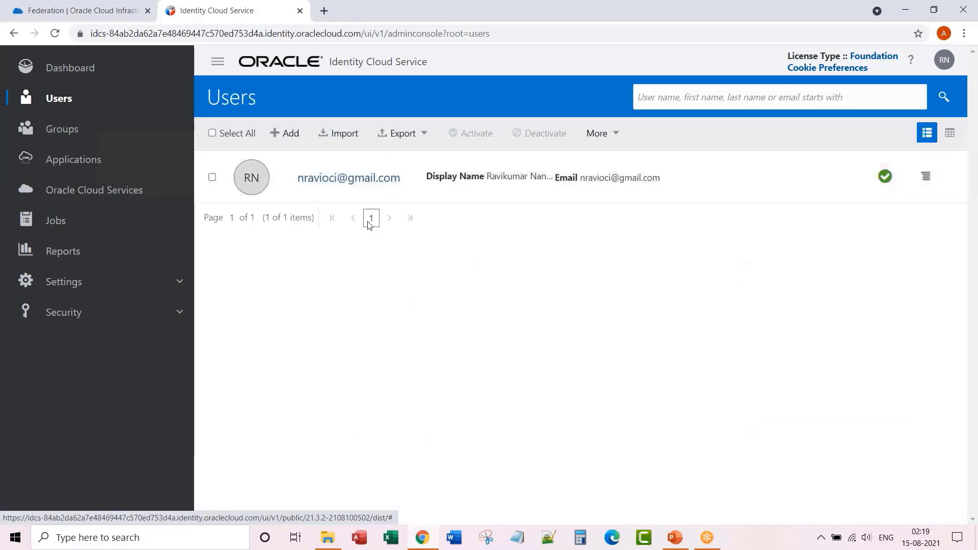
Create the Identity Cloud Service group IDCSDEVGROUP1 with the description "DEV group created in IDCS", without assigning any users
{"action": "left_click", "coordinate": [59, 131]}
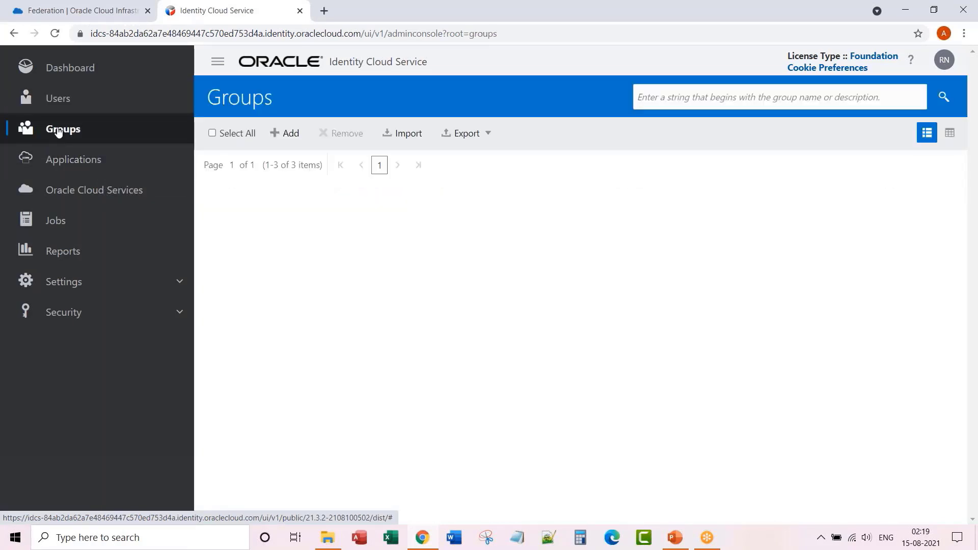
{"action": "left_click", "coordinate": [284, 134]}
{"action": "left_click", "coordinate": [417, 182]}
{"action": "type", "text": "IDCSDEVGROUP1"}
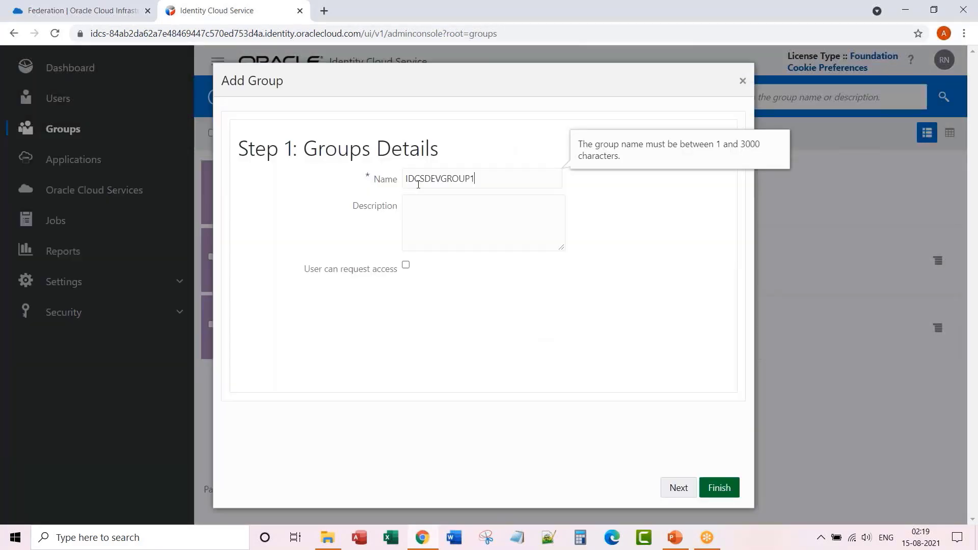
{"action": "key", "text": "Tab"}
{"action": "key", "text": "alt+Tab"}
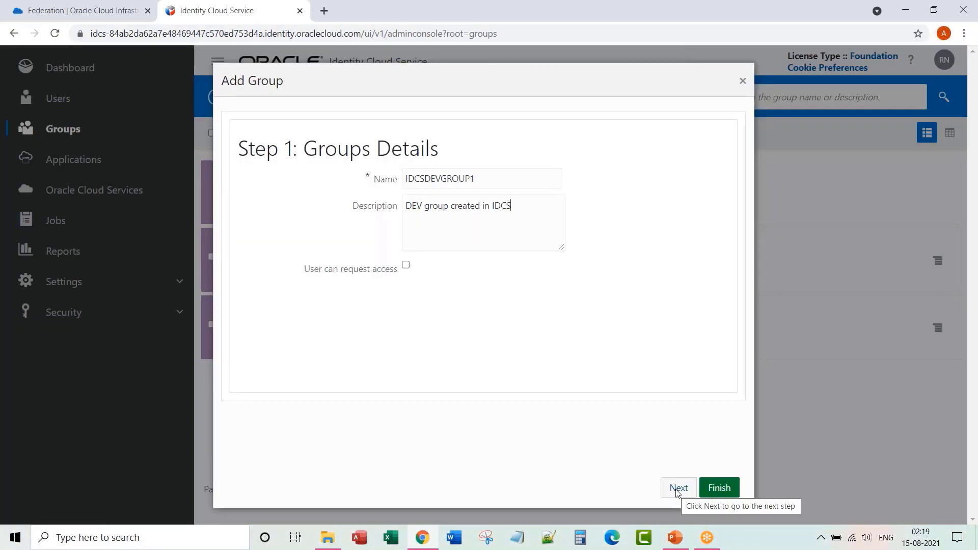
{"action": "left_click", "coordinate": [679, 487]}
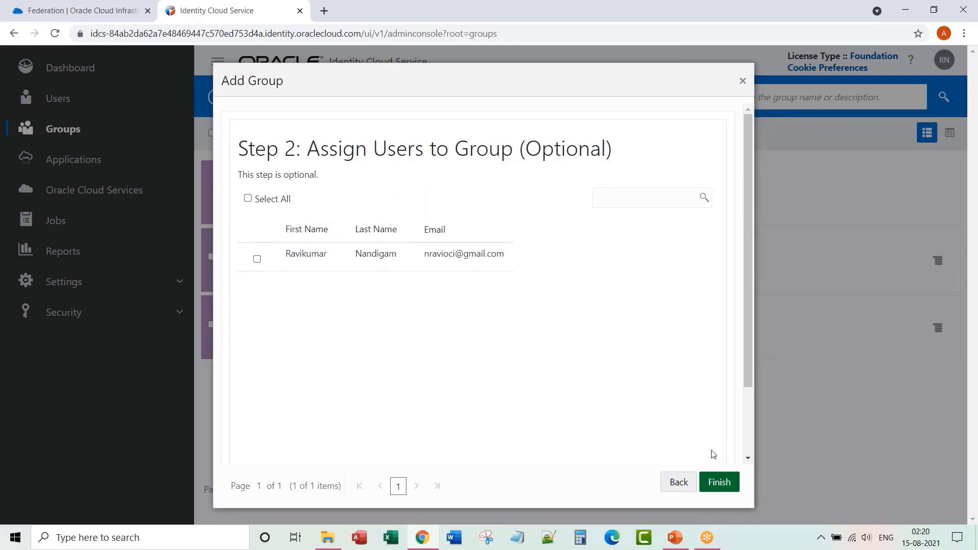
{"action": "left_click", "coordinate": [720, 484]}
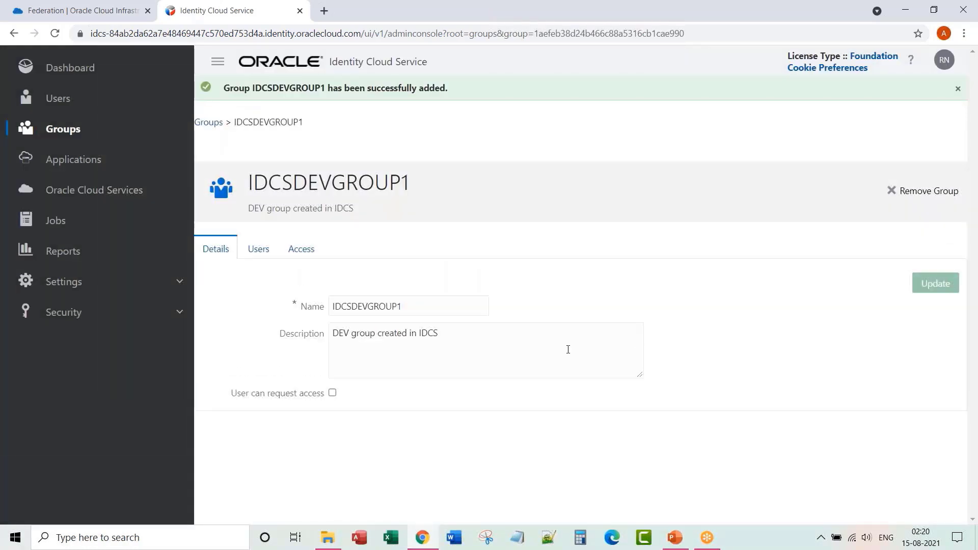
Add an Identity Cloud Service user with first name, last name and the email from the PowerPoint slide, and assign the user to IDCSDEVGROUP1
{"action": "left_click", "coordinate": [66, 102]}
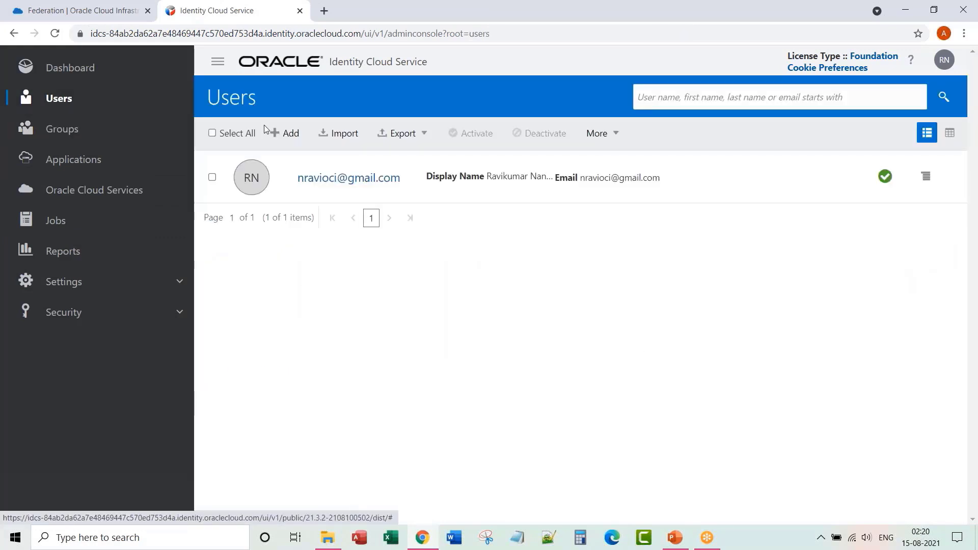
{"action": "left_click", "coordinate": [288, 136]}
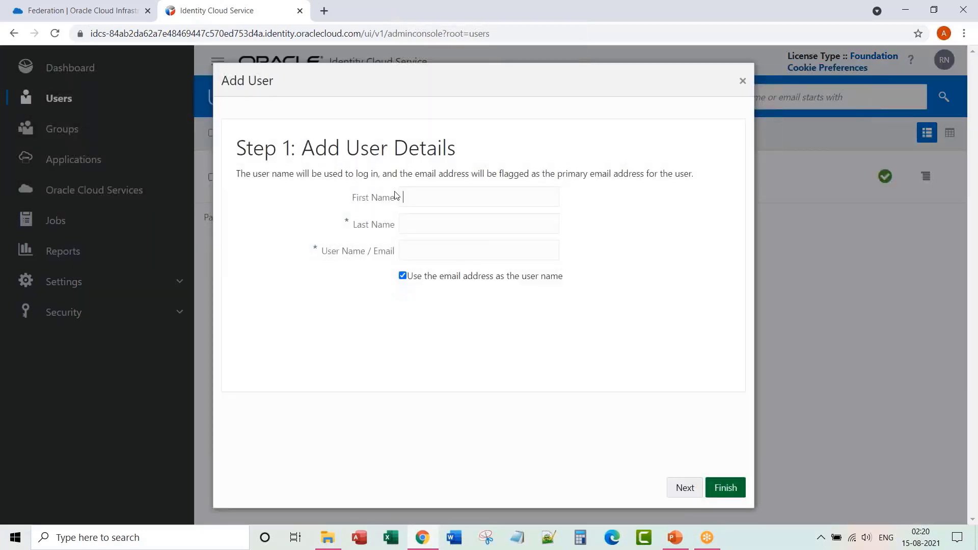
{"action": "key", "text": "alt+Tab"}
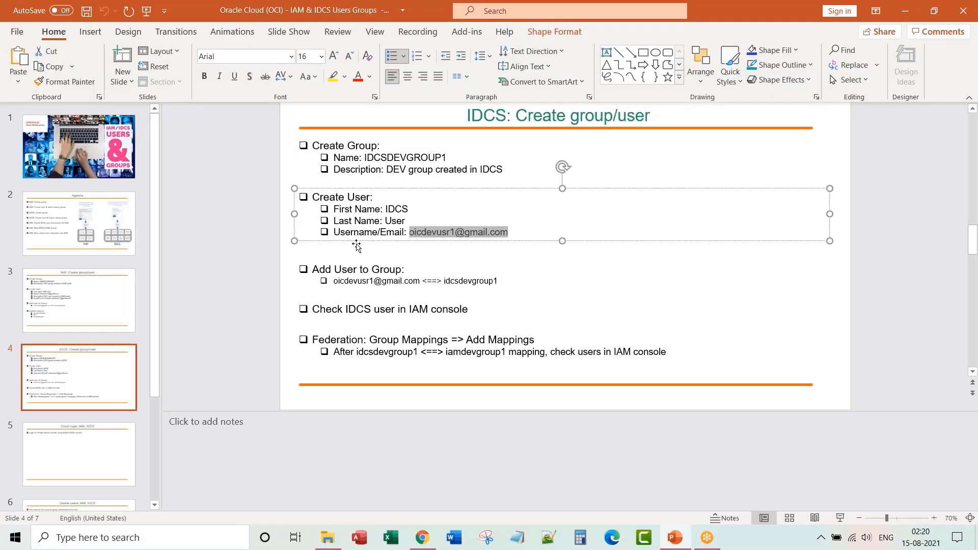
{"action": "key", "text": "alt+Tab"}
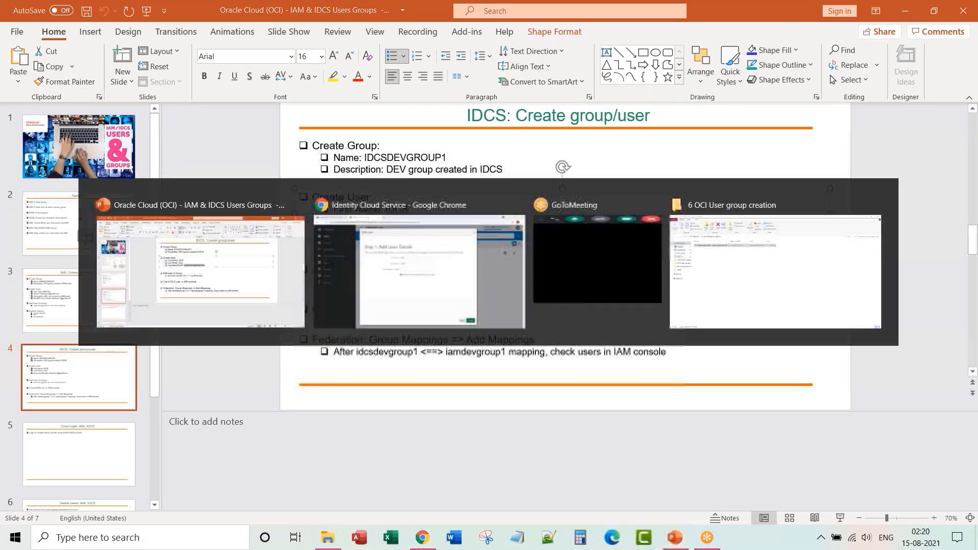
{"action": "key", "text": "ctrl+v"}
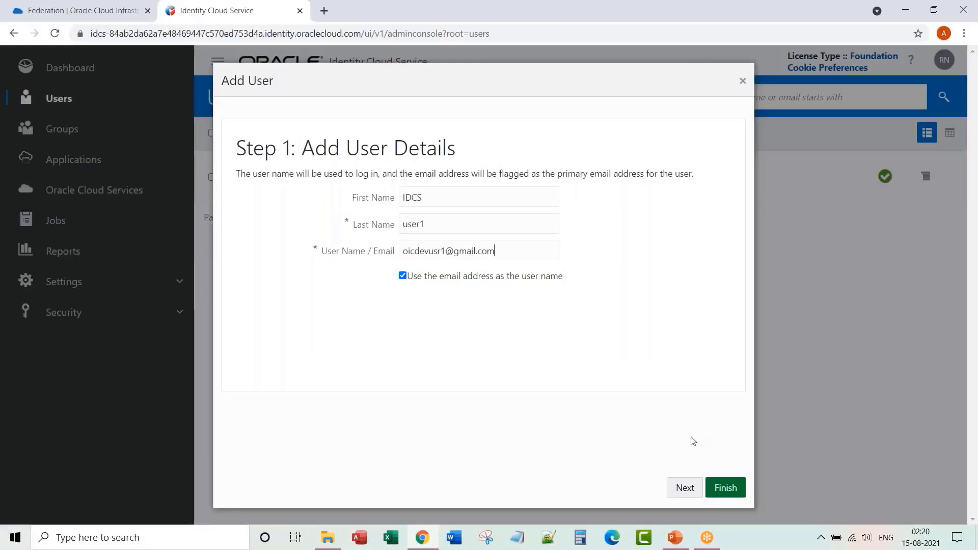
{"action": "left_click", "coordinate": [684, 487]}
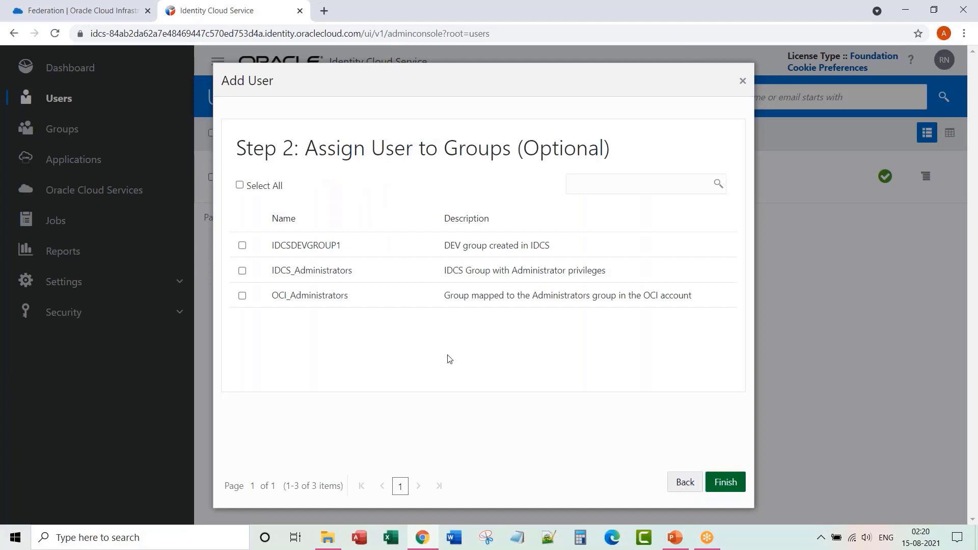
{"action": "left_click", "coordinate": [242, 246]}
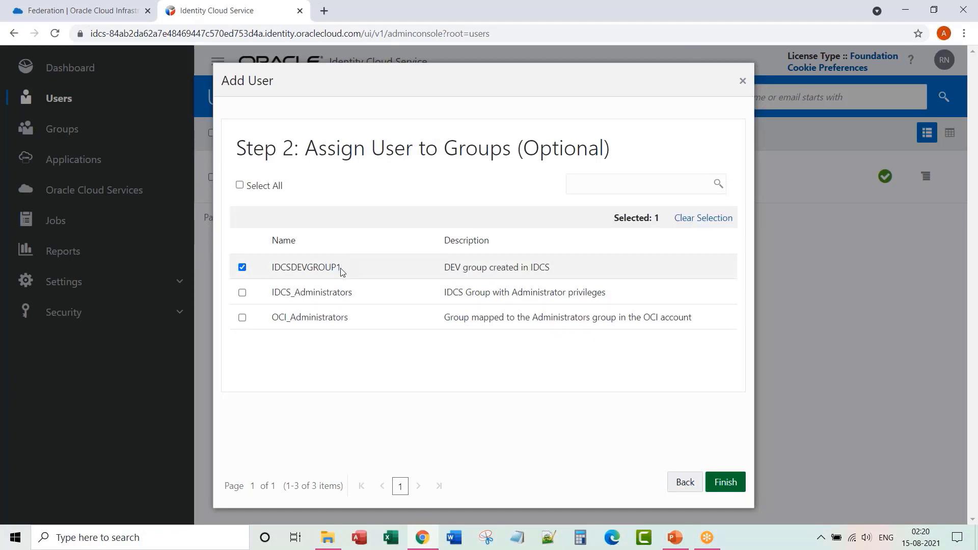
{"action": "left_click", "coordinate": [720, 487]}
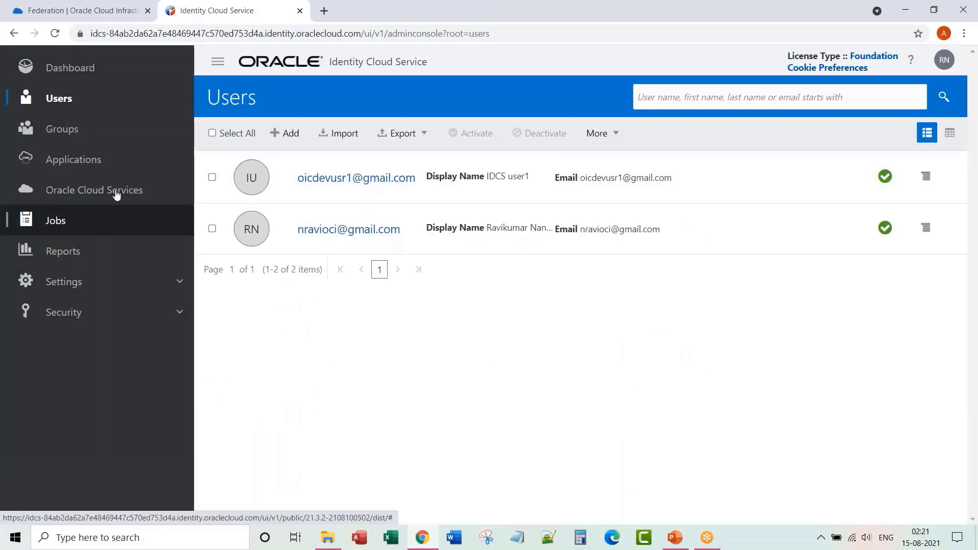
Compare the Users list in Identity Cloud Service with the IAM Users list in the Oracle Cloud console
{"action": "left_click", "coordinate": [58, 102]}
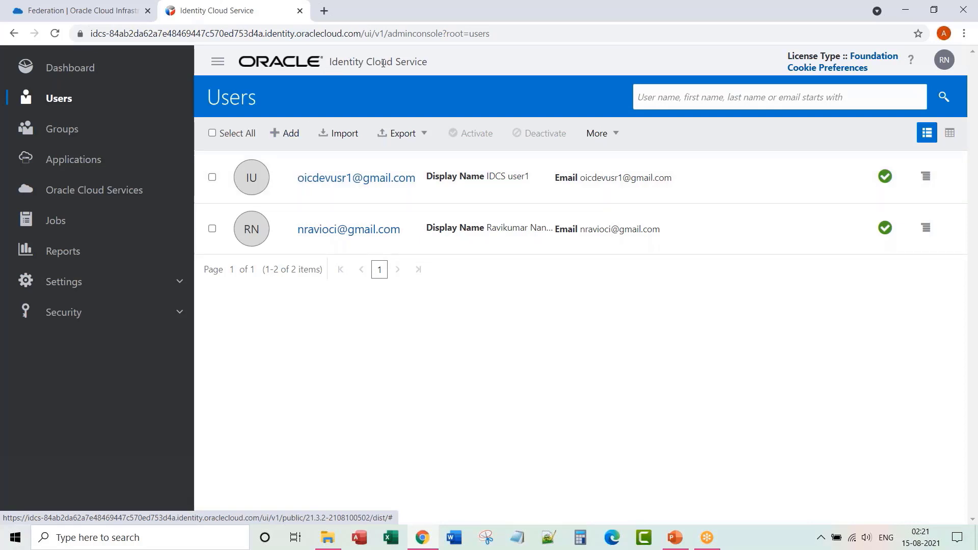
{"action": "left_click", "coordinate": [69, 10]}
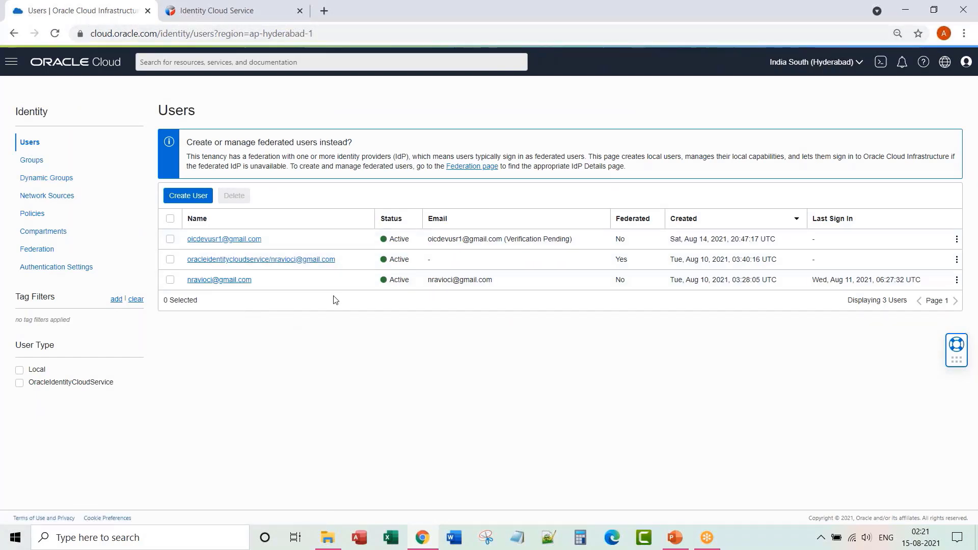
{"action": "left_click", "coordinate": [232, 11]}
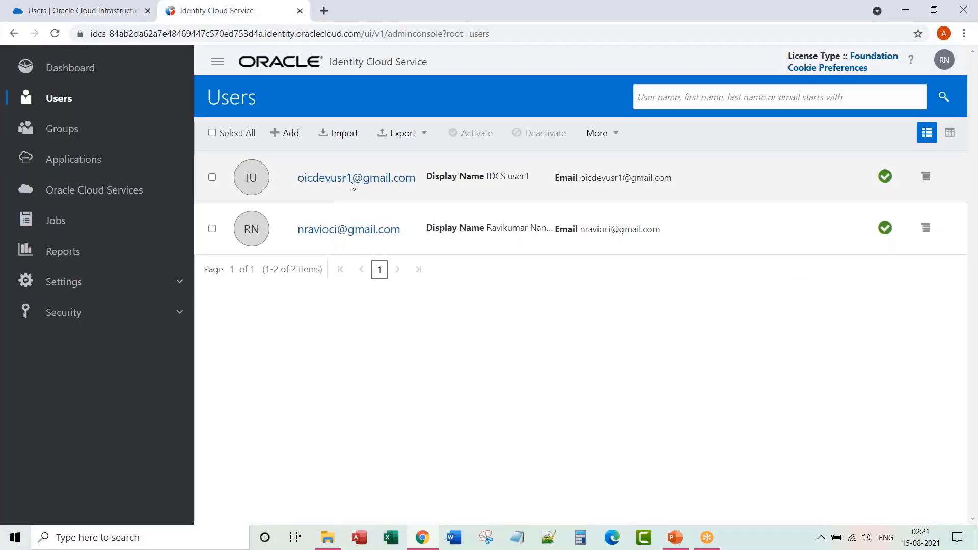
{"action": "left_click", "coordinate": [84, 11]}
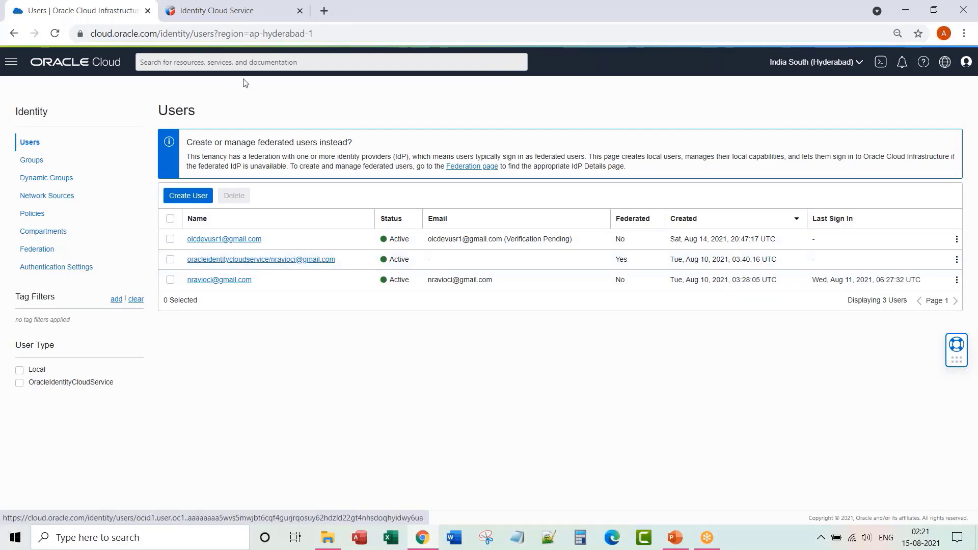
{"action": "left_click", "coordinate": [218, 11]}
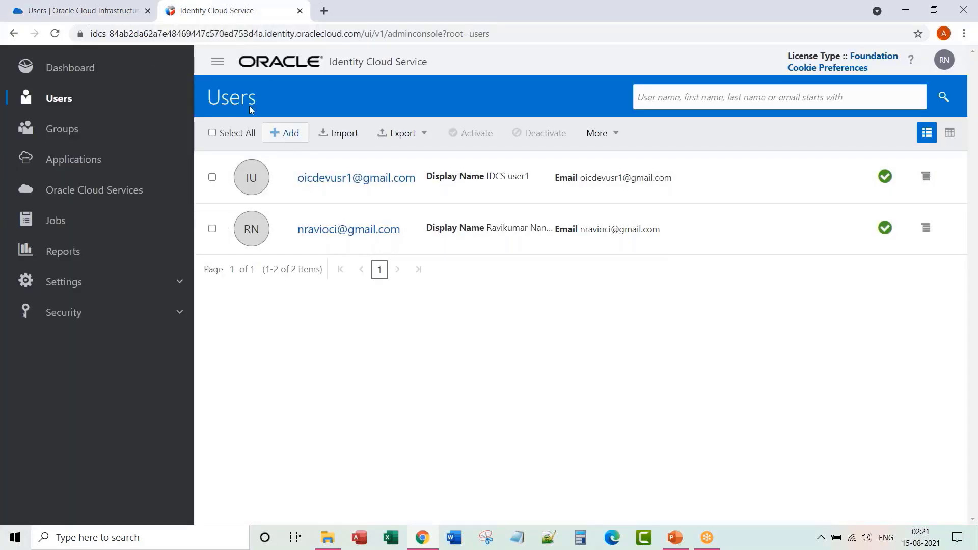
{"action": "left_click", "coordinate": [99, 11]}
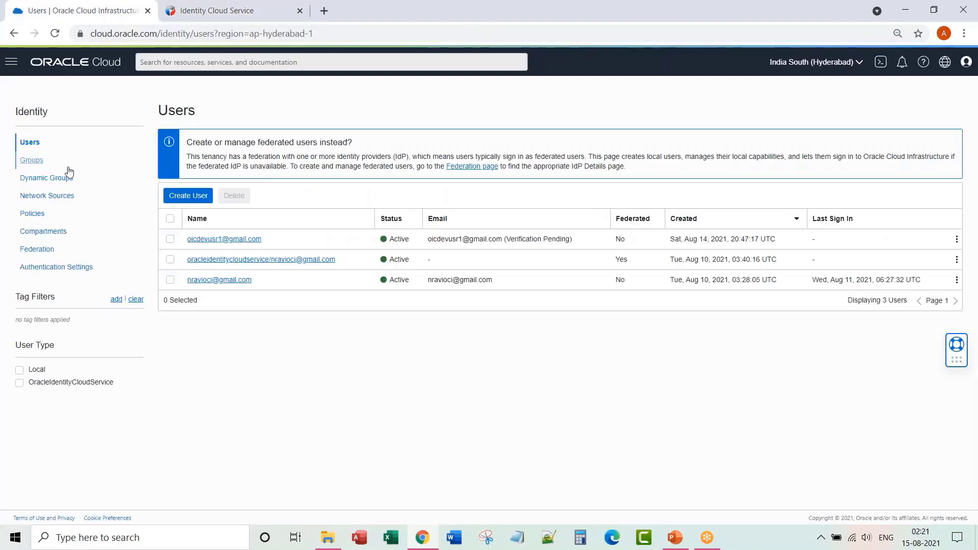
Map the identity provider group IDCSDEVGROUP1 to the OCI group iamdevgroup1 in OracleIdentityCloudService, and check the IAM Users list for the federated user
{"action": "left_click", "coordinate": [53, 256]}
{"action": "left_click", "coordinate": [207, 186]}
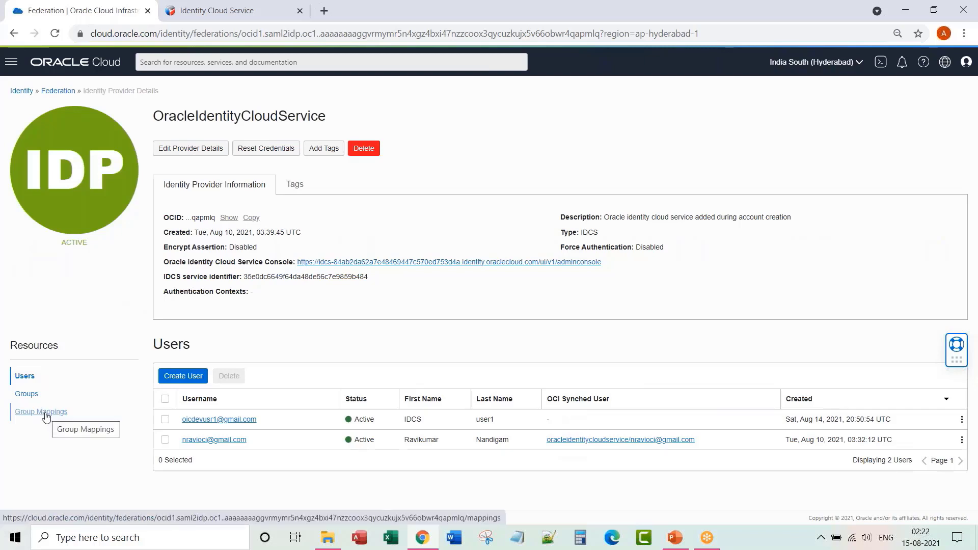
{"action": "left_click", "coordinate": [46, 414]}
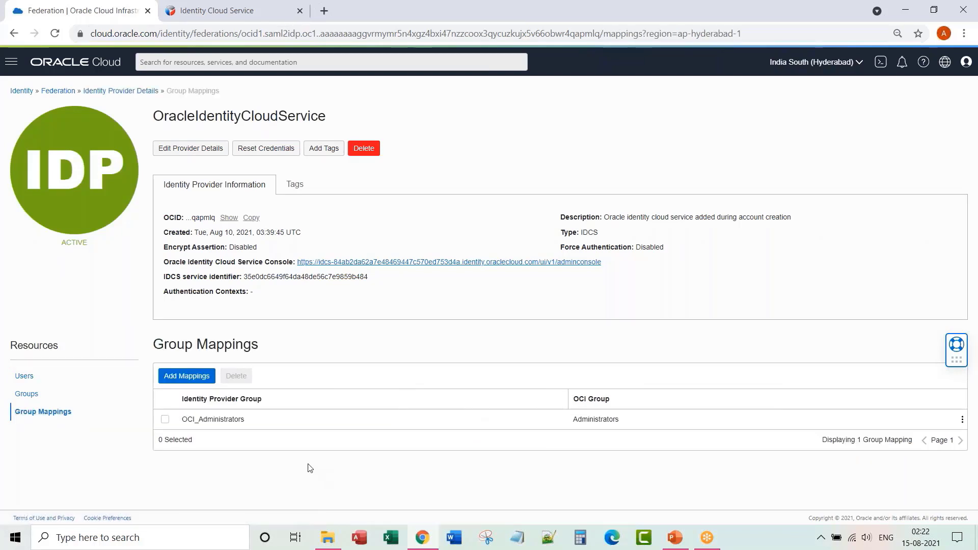
{"action": "left_click", "coordinate": [193, 376]}
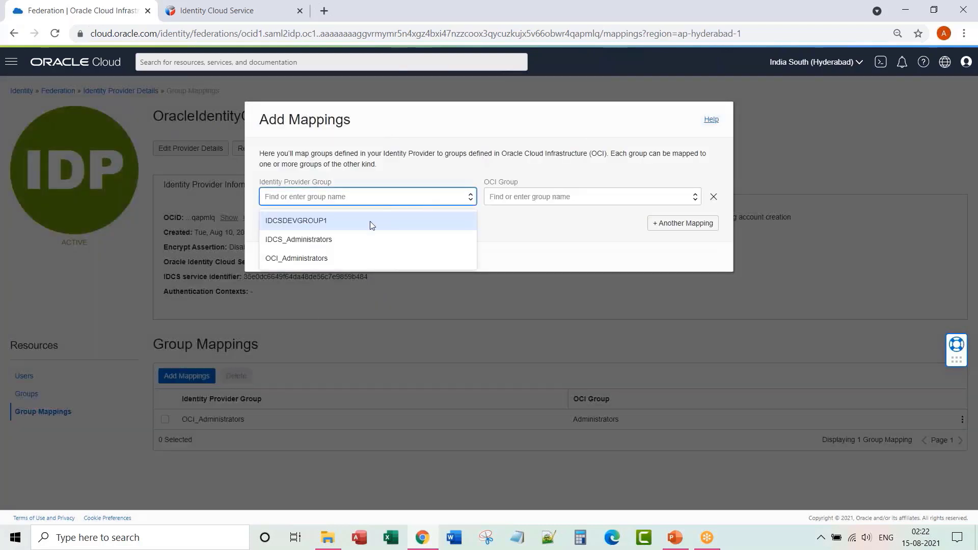
{"action": "left_click", "coordinate": [308, 220]}
{"action": "left_click", "coordinate": [551, 199]}
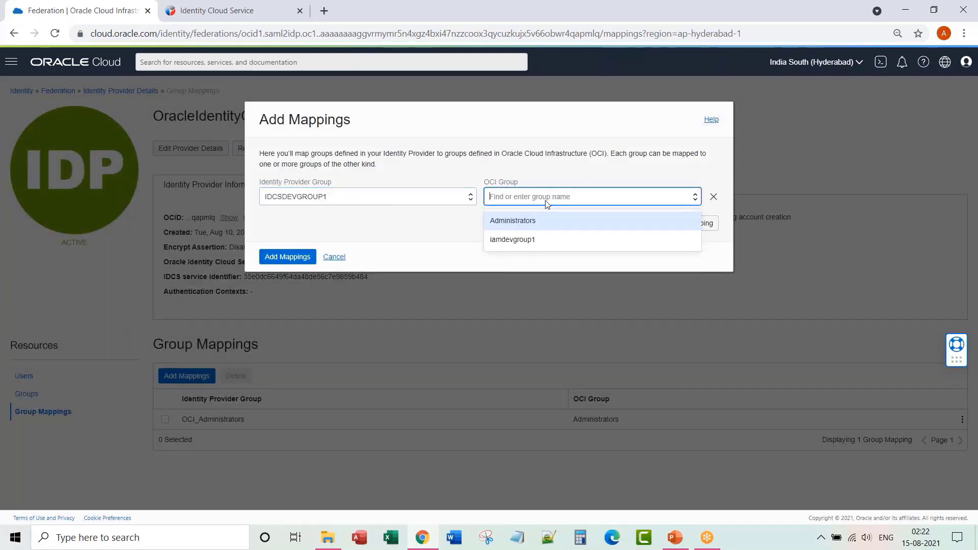
{"action": "left_click", "coordinate": [514, 240]}
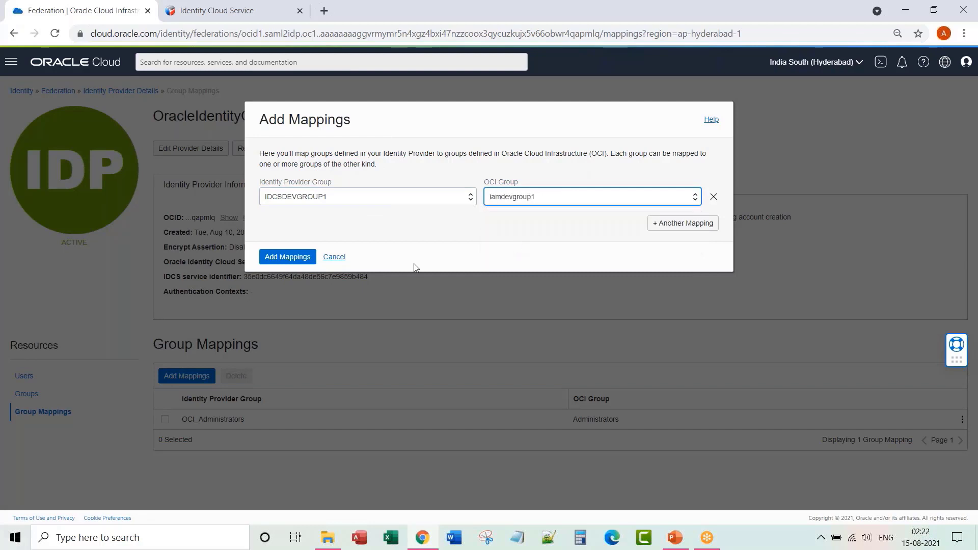
{"action": "left_click", "coordinate": [289, 257]}
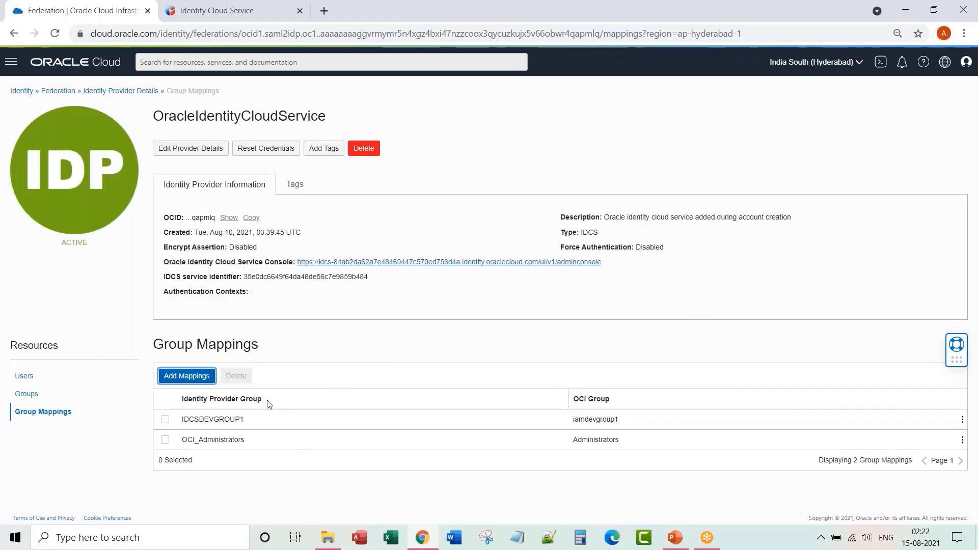
{"action": "left_click", "coordinate": [22, 91]}
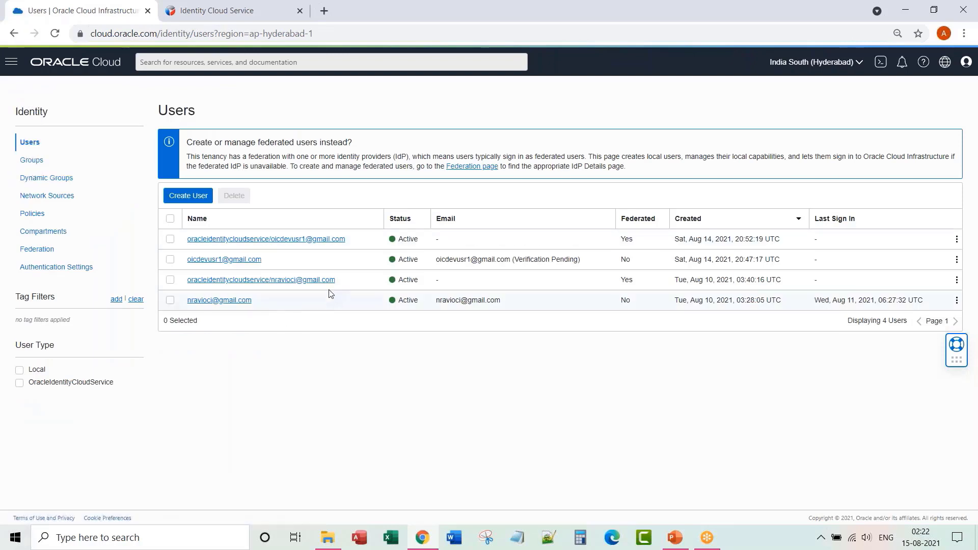
{"action": "left_click_drag", "start_coordinate": [351, 240], "coordinate": [186, 239]}
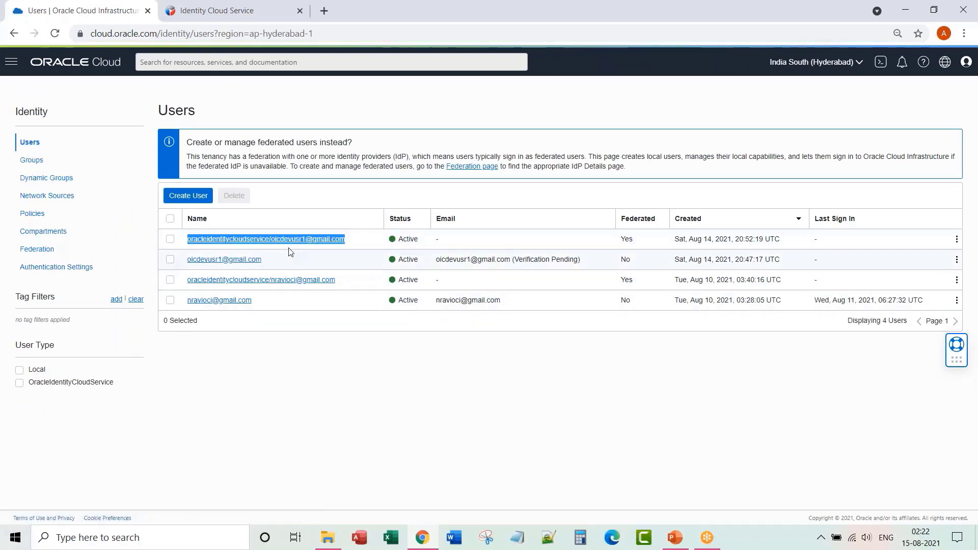
Switch to PowerPoint, review the sections of the "IDCS: Create group/user" slide, and show the "Cloud login: IAM, IDCS" slide
{"action": "key", "text": "alt+Tab"}
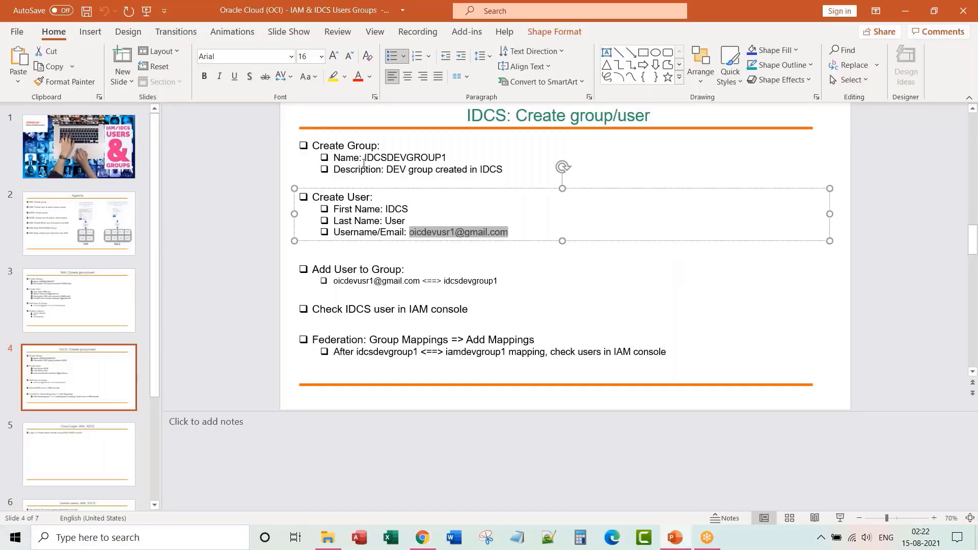
{"action": "double_click", "coordinate": [356, 147]}
{"action": "double_click", "coordinate": [361, 199]}
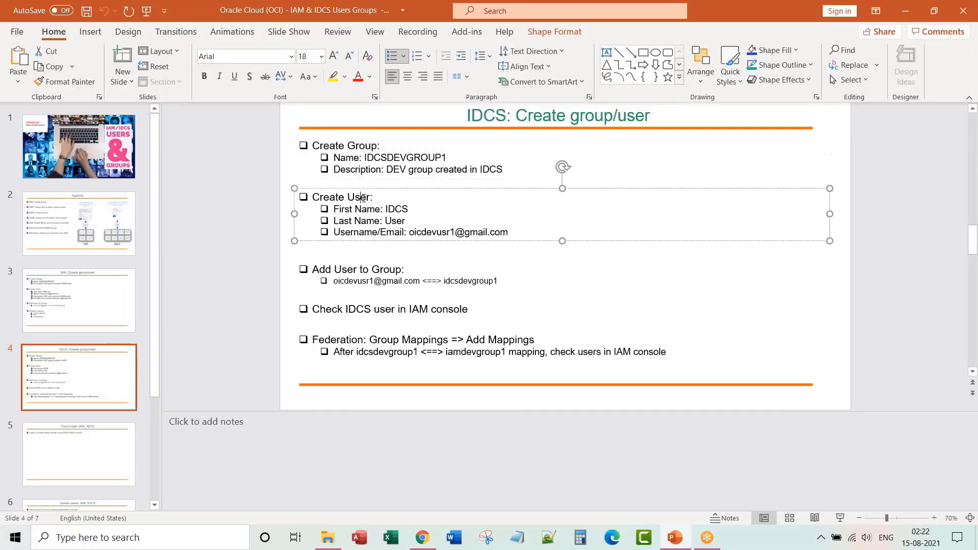
{"action": "left_click", "coordinate": [371, 272]}
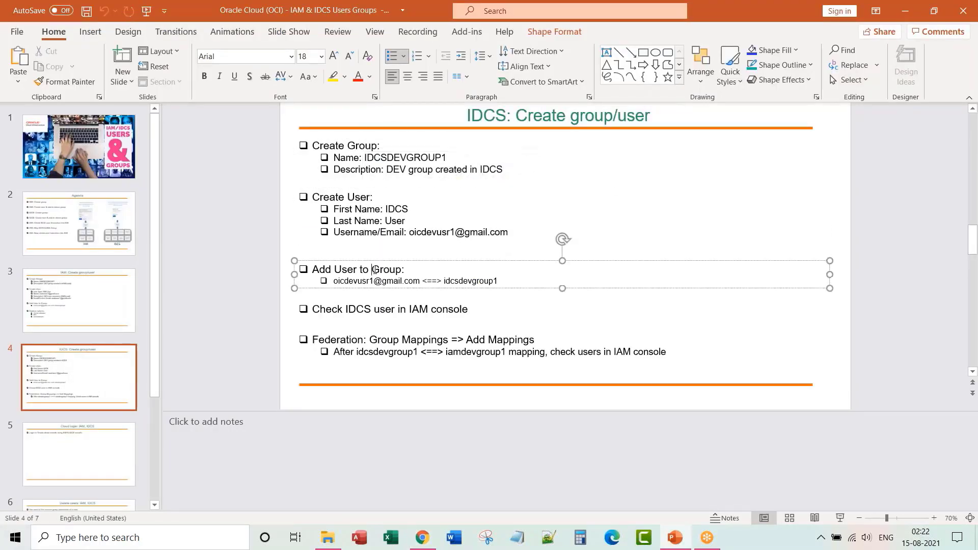
{"action": "left_click_drag", "start_coordinate": [363, 340], "coordinate": [102, 449]}
{"action": "left_click", "coordinate": [102, 449]}
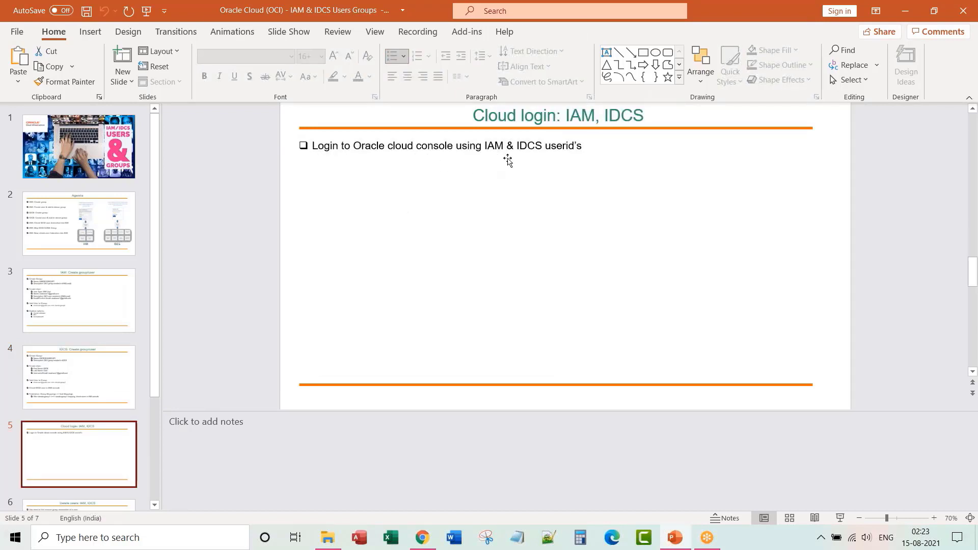
{"action": "key", "text": "alt+Tab"}
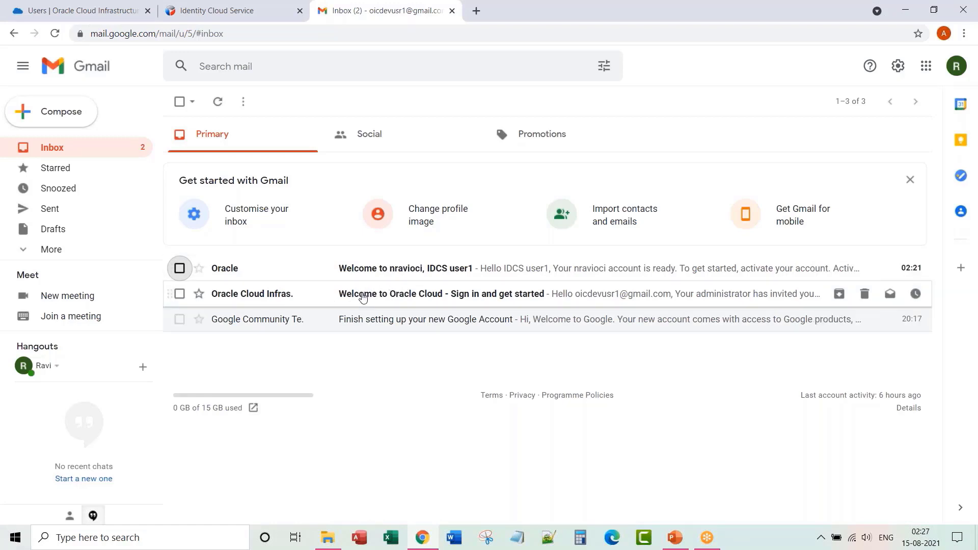
{"action": "left_click", "coordinate": [434, 273]}
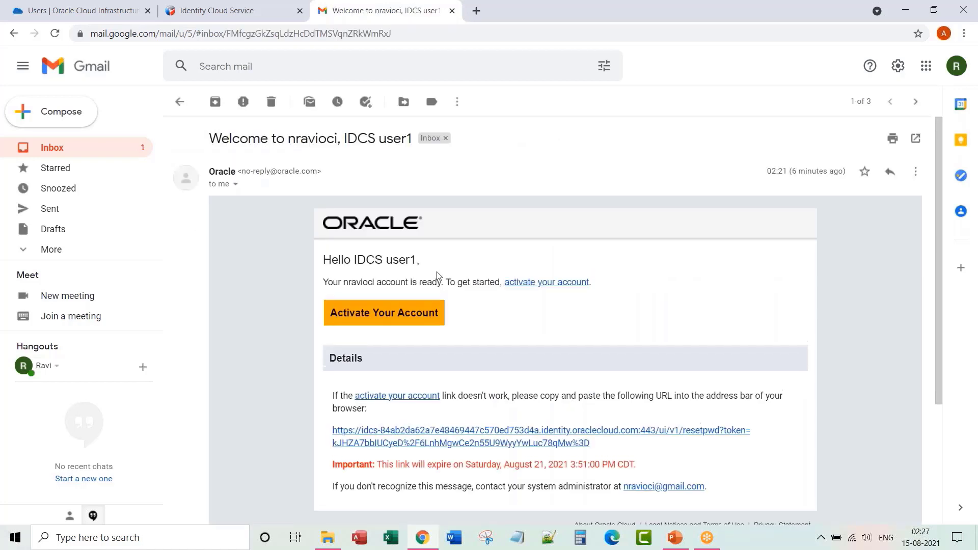
{"action": "left_click", "coordinate": [388, 316]}
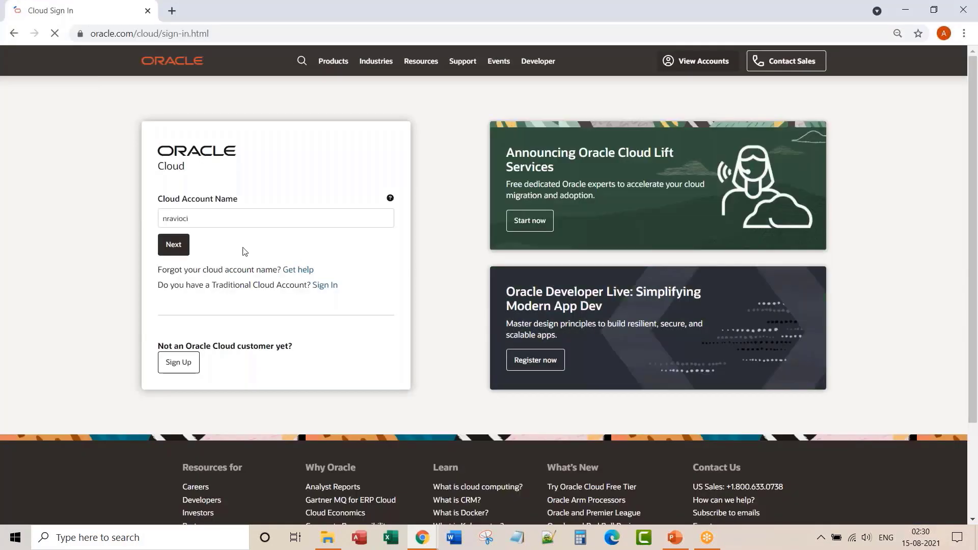
{"action": "left_click", "coordinate": [172, 248]}
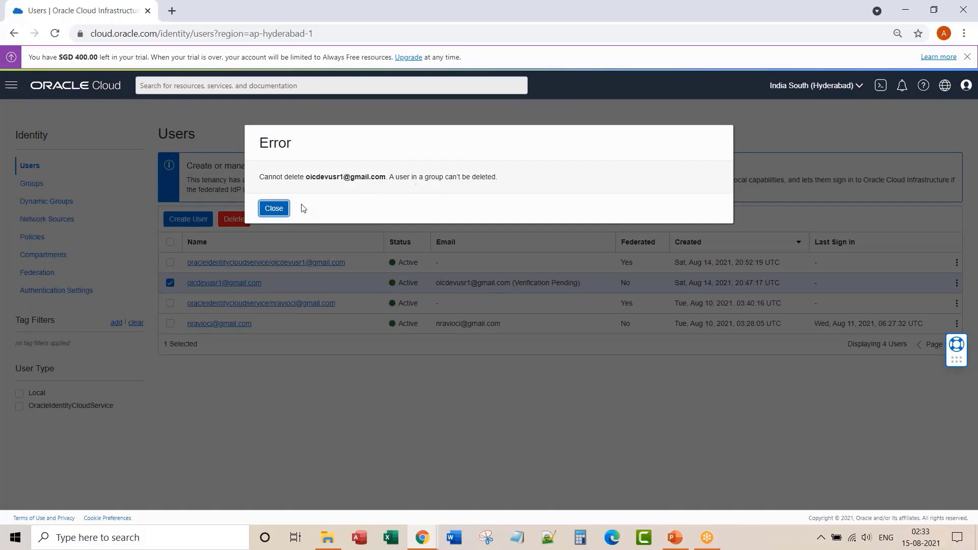
Dismiss the user deletion error and open the IAM group to remove the local user from it
{"action": "left_click", "coordinate": [279, 208]}
{"action": "left_click", "coordinate": [32, 183]}
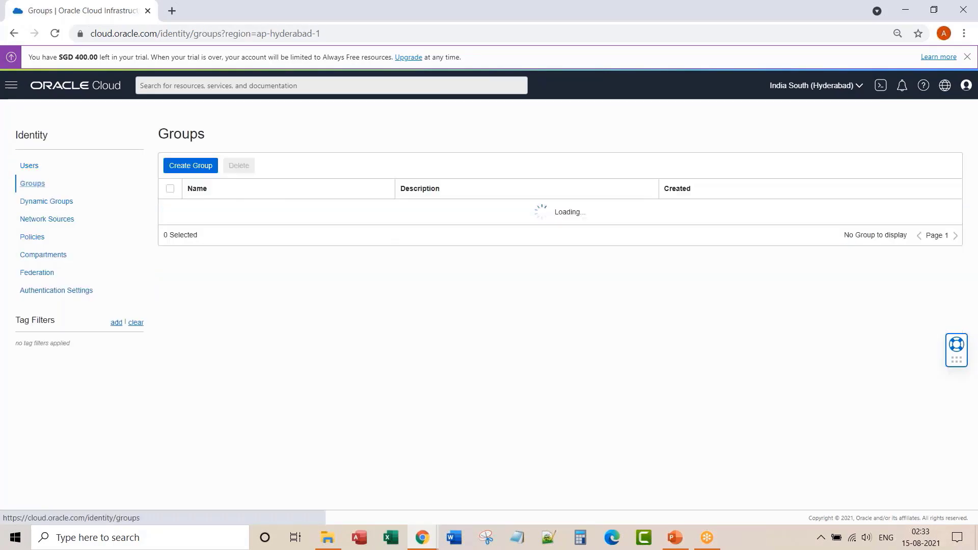
{"action": "left_click", "coordinate": [200, 260]}
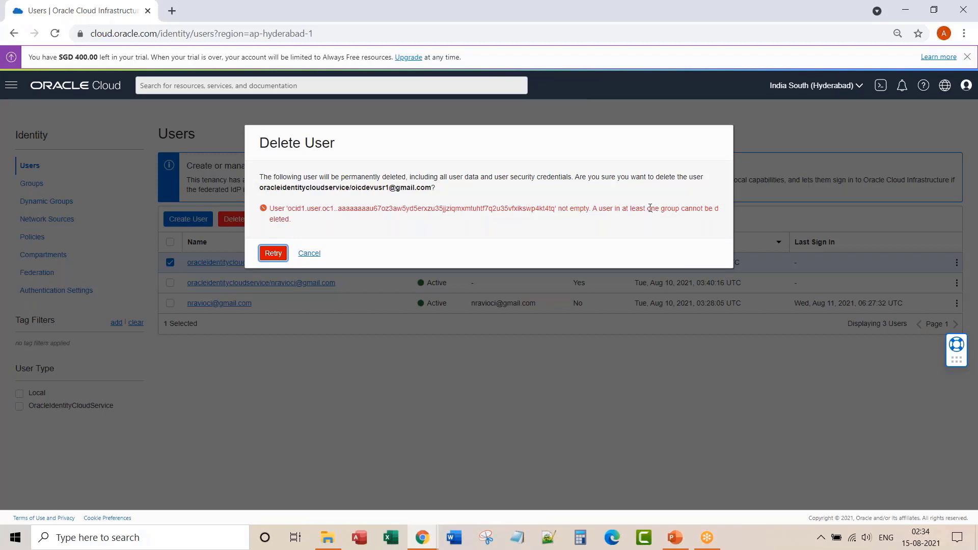
Read why the federated user cannot be deleted, and open IDCSDEVGROUP1 in the Identity Cloud Service console to remove the user's membership
{"action": "left_click_drag", "start_coordinate": [649, 209], "coordinate": [695, 211]}
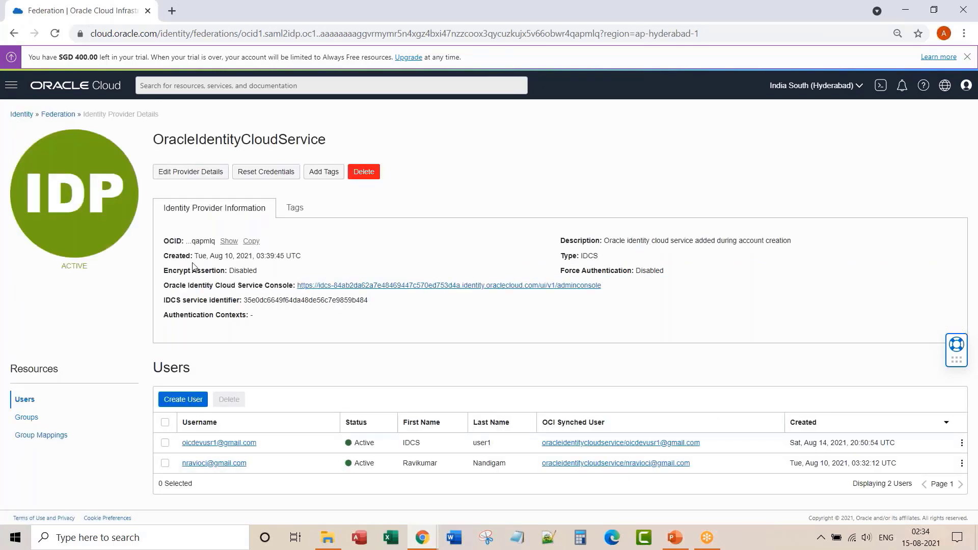
{"action": "left_click", "coordinate": [346, 284]}
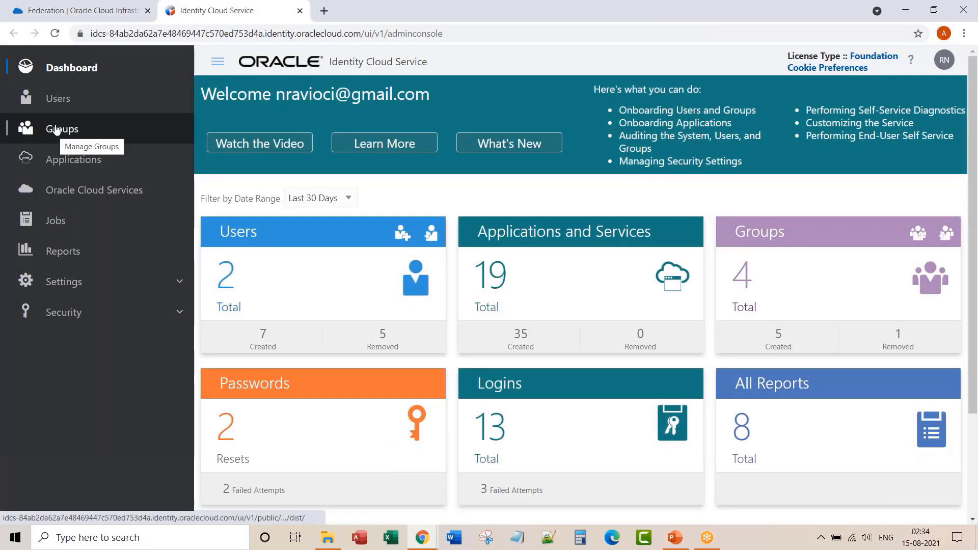
{"action": "left_click", "coordinate": [57, 134]}
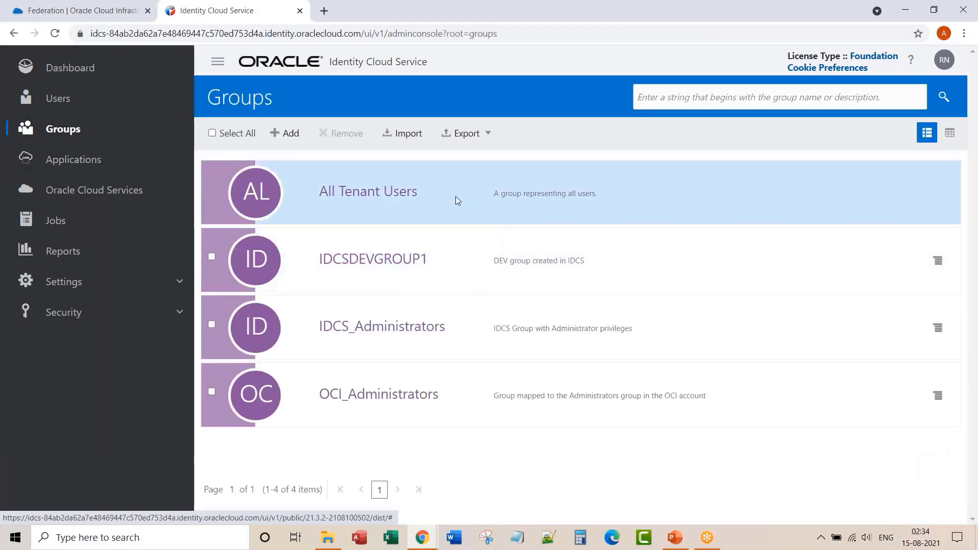
{"action": "left_click", "coordinate": [377, 265]}
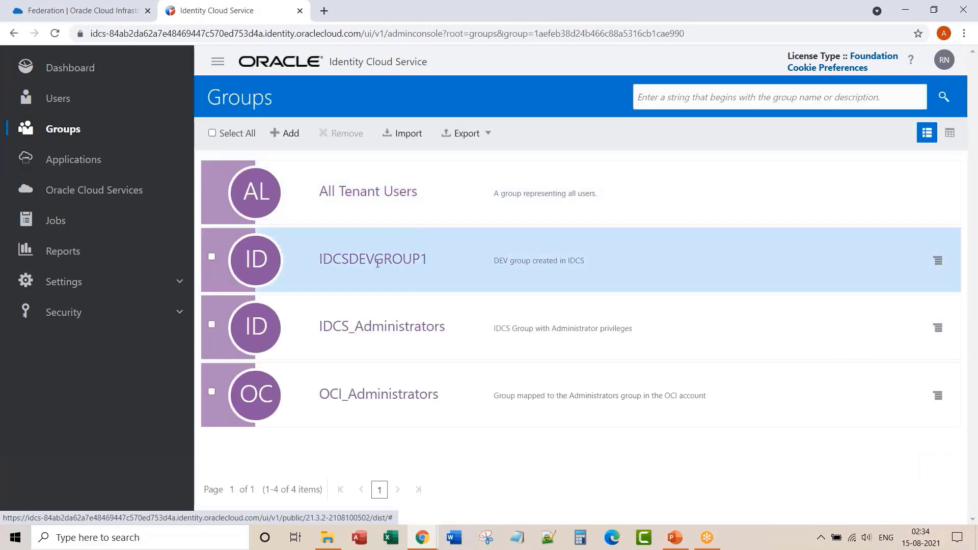
Delete the federated IDCS test user from the IAM Users list and check the Users list in Identity Cloud Service
{"action": "key", "text": "ctrl+shift+Tab"}
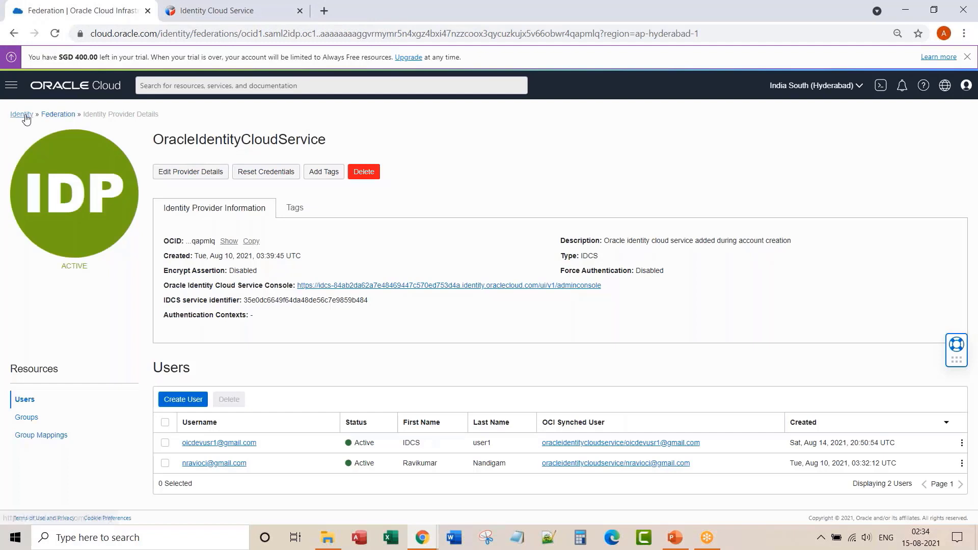
{"action": "left_click", "coordinate": [24, 115]}
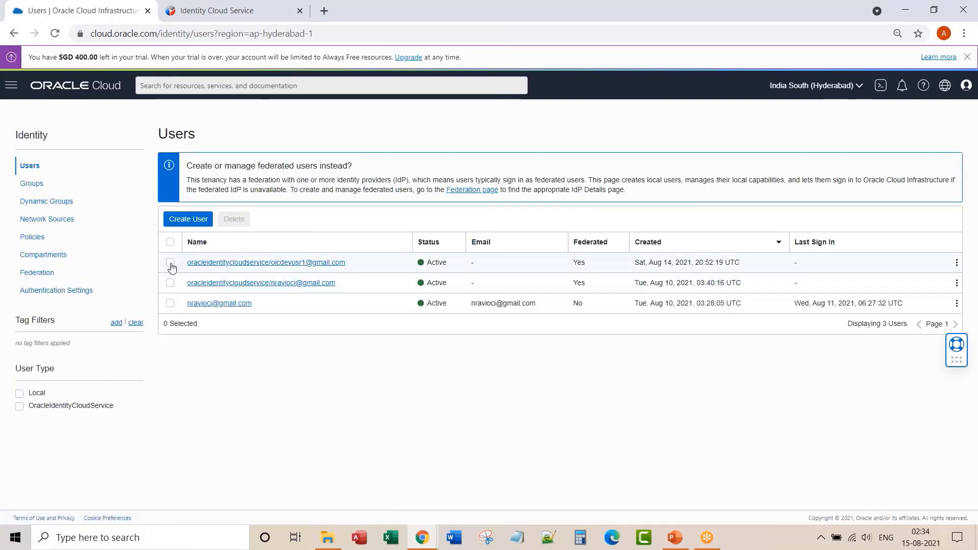
{"action": "left_click", "coordinate": [214, 10]}
{"action": "left_click", "coordinate": [89, 101]}
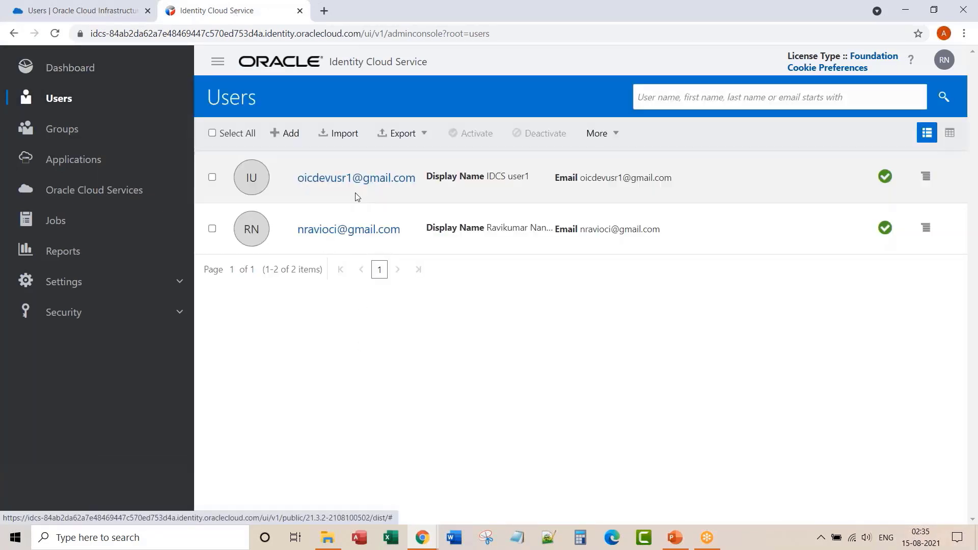
{"action": "left_click", "coordinate": [102, 10]}
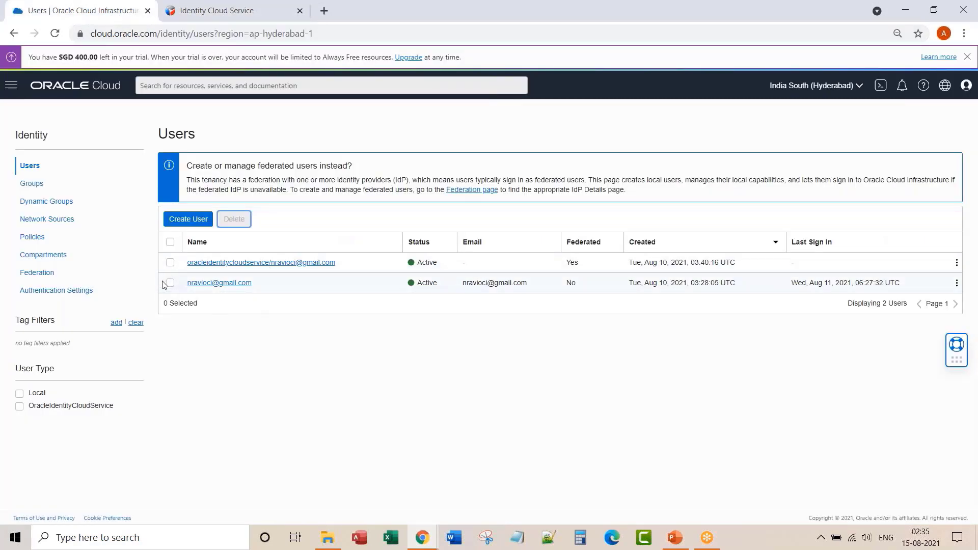
Open the OracleIdentityCloudService identity provider details from the Federation page
{"action": "left_click", "coordinate": [40, 278]}
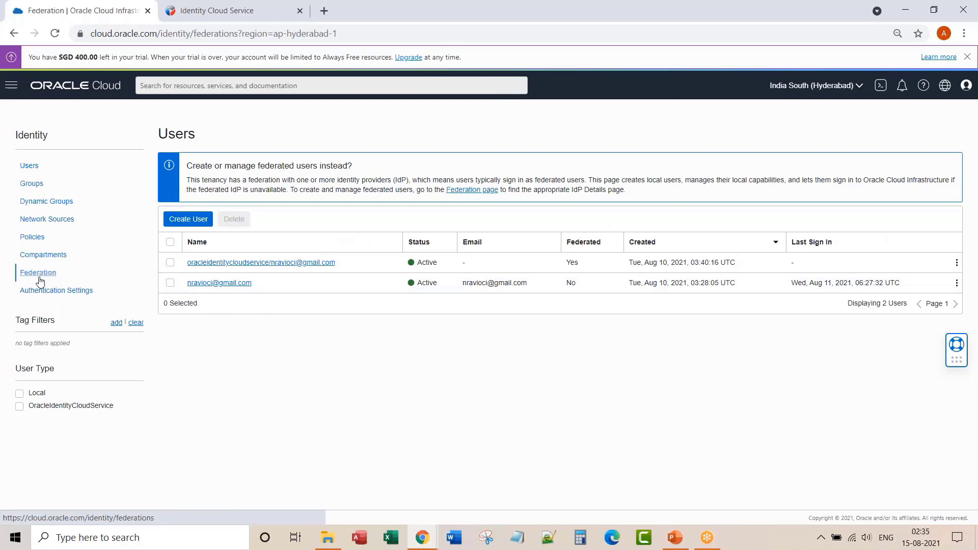
{"action": "left_click", "coordinate": [183, 210]}
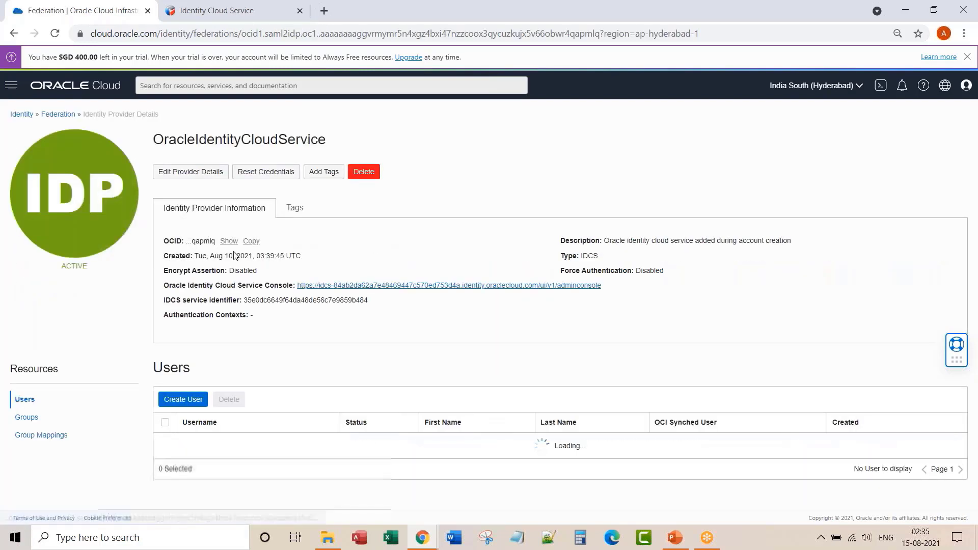